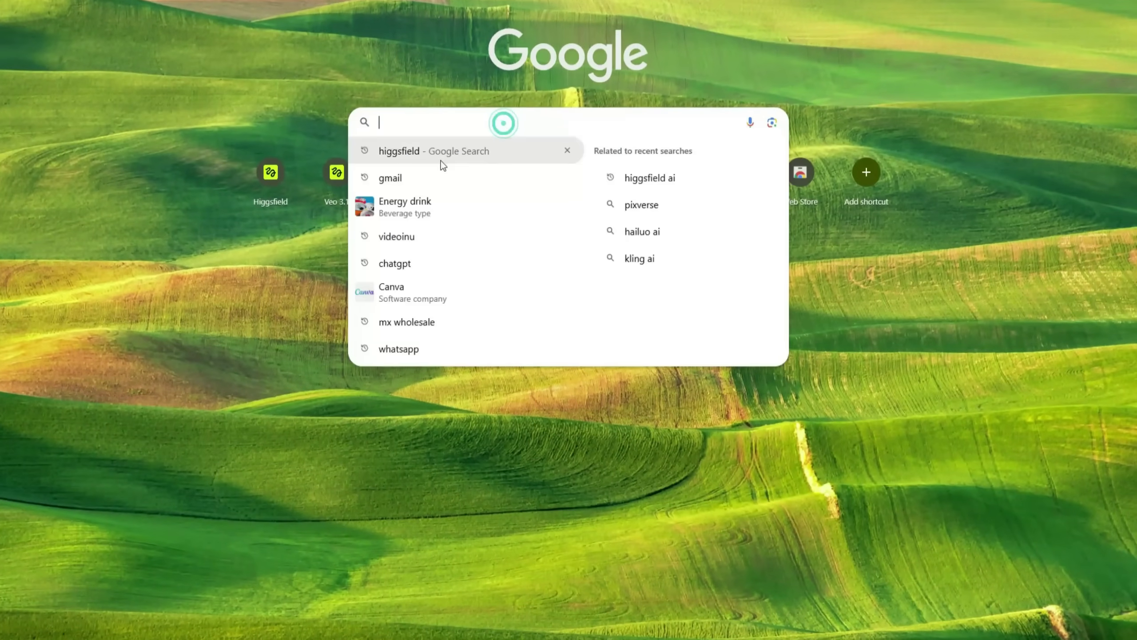
# Search Google for 'higgsfield' and open the official higgsfield.ai site.
pyautogui.click(469, 197)
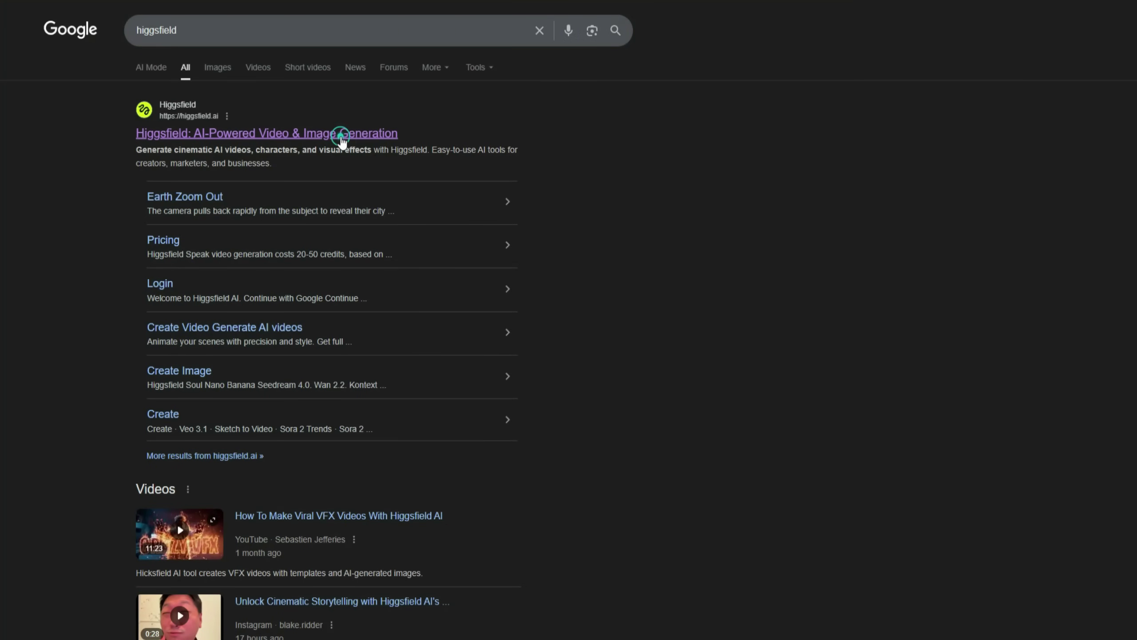
pyautogui.click(340, 133)
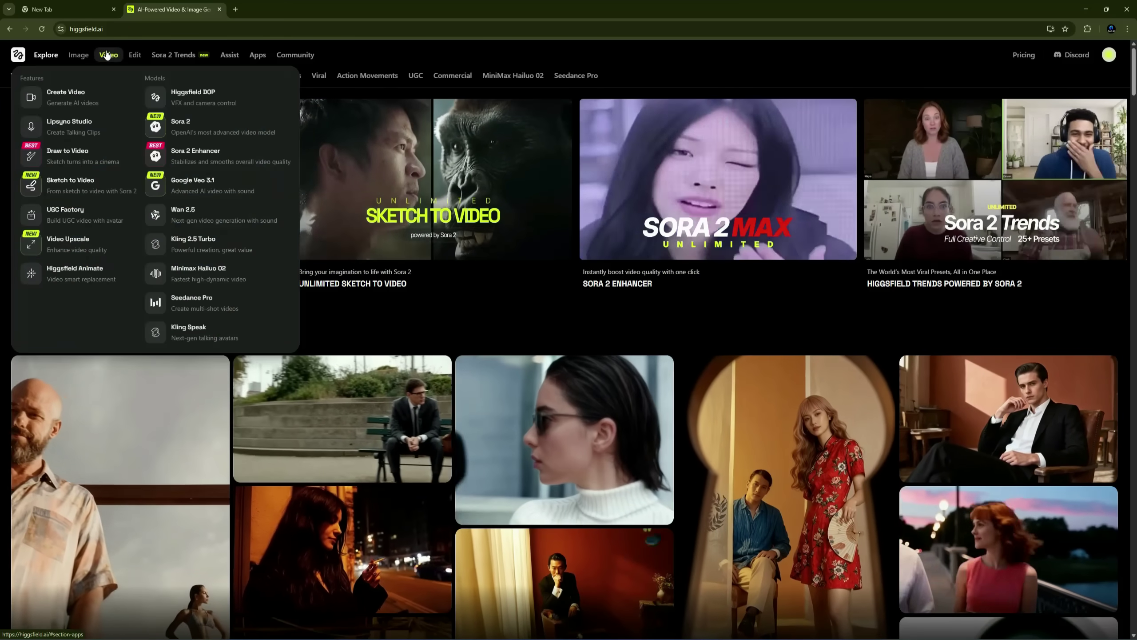
pyautogui.click(106, 55)
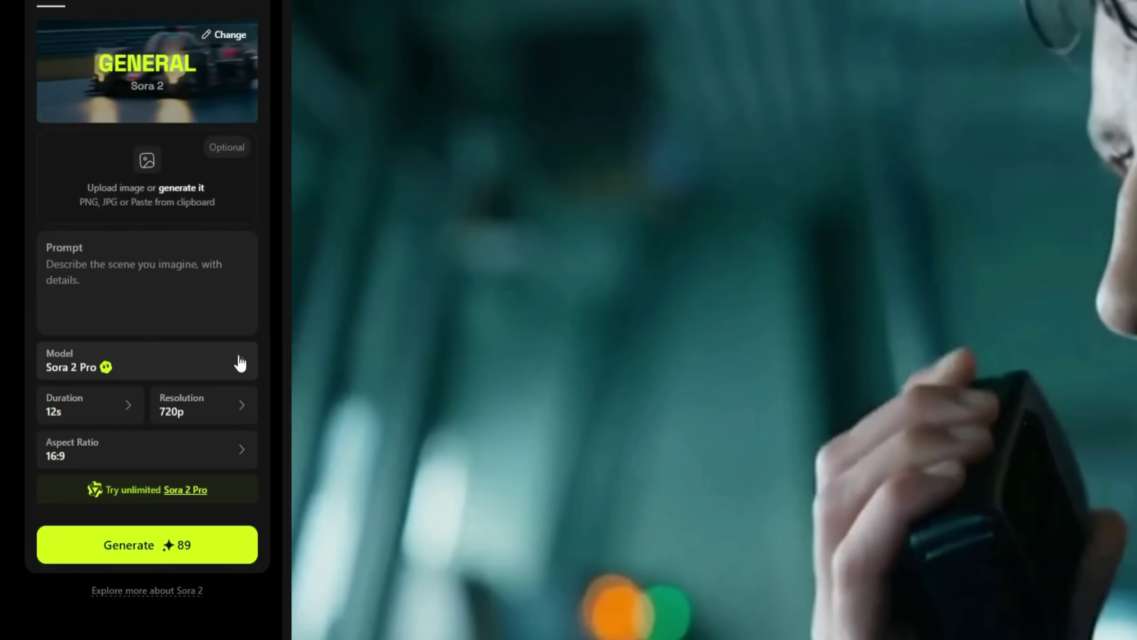
pyautogui.click(199, 334)
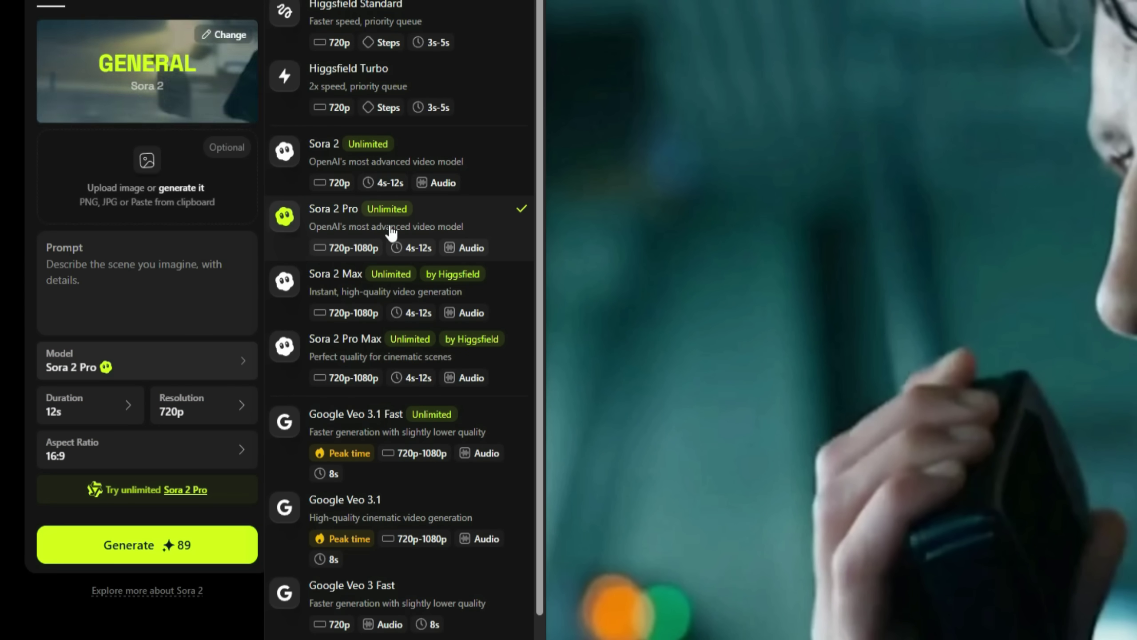
pyautogui.click(586, 277)
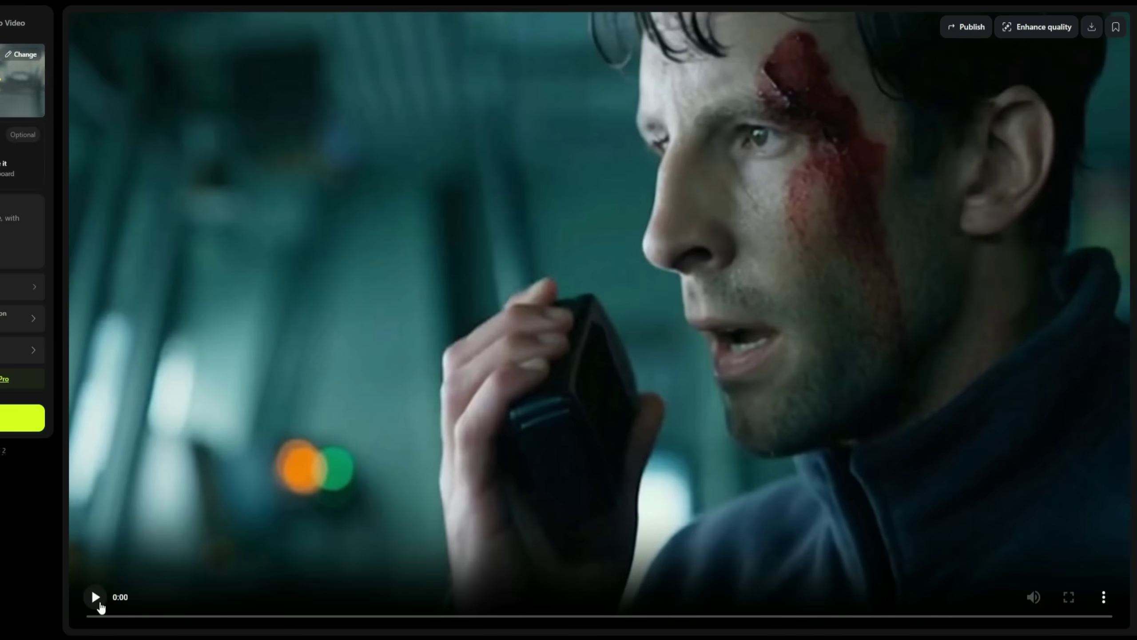
pyautogui.click(100, 602)
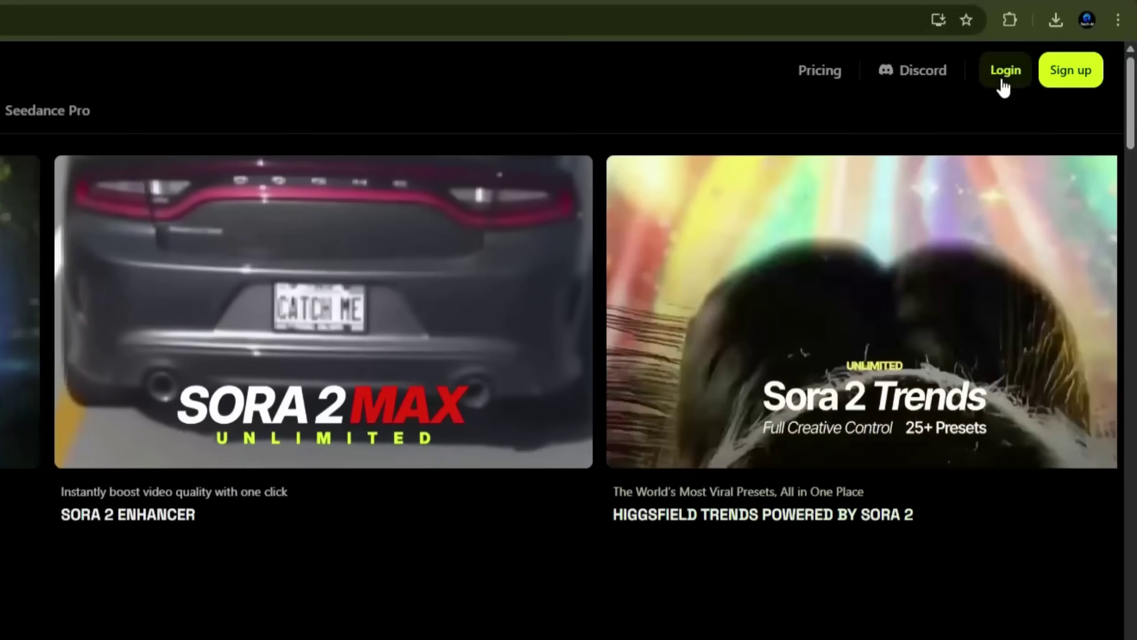
# Log in to Higgsfield with the Google account and go to Video > Create Video.
pyautogui.click(1068, 56)
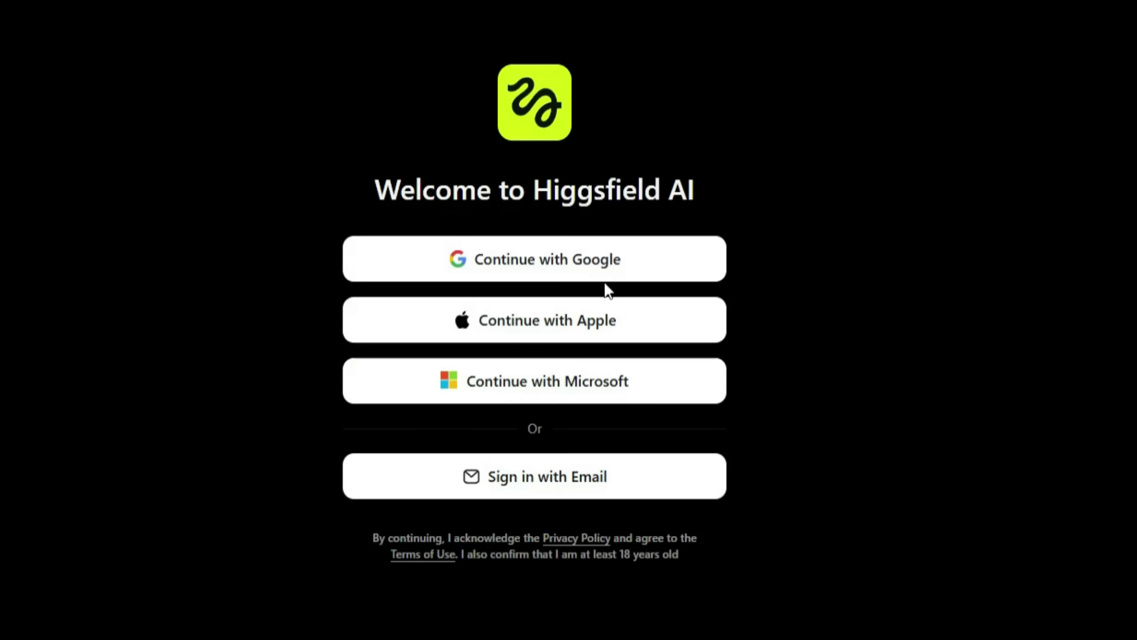
pyautogui.click(587, 269)
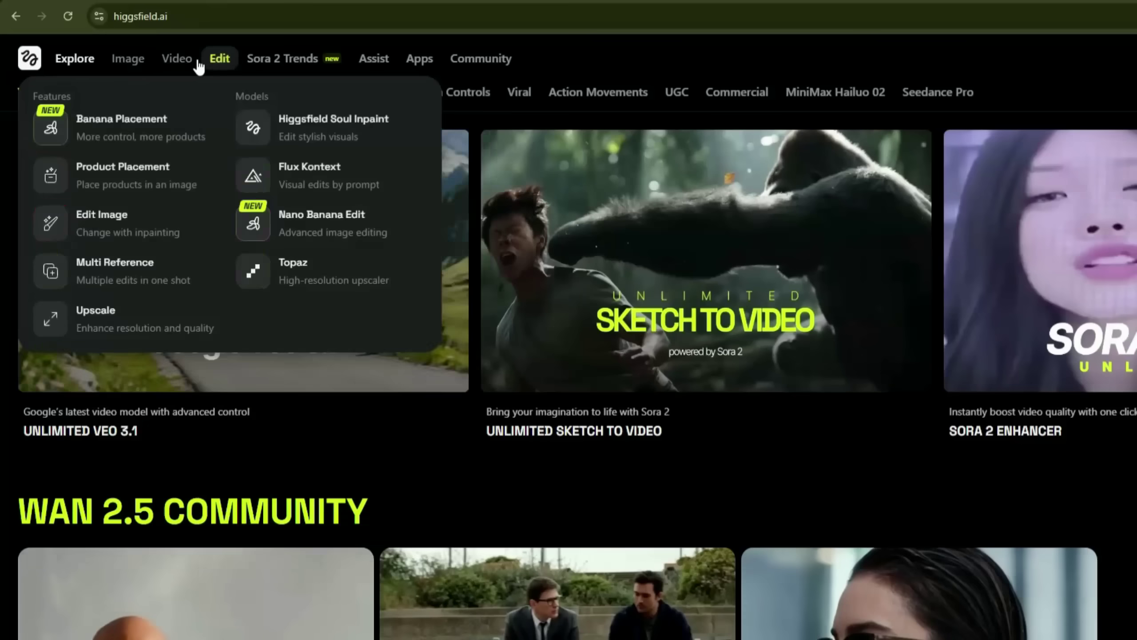
pyautogui.moveTo(111, 54)
pyautogui.click(152, 126)
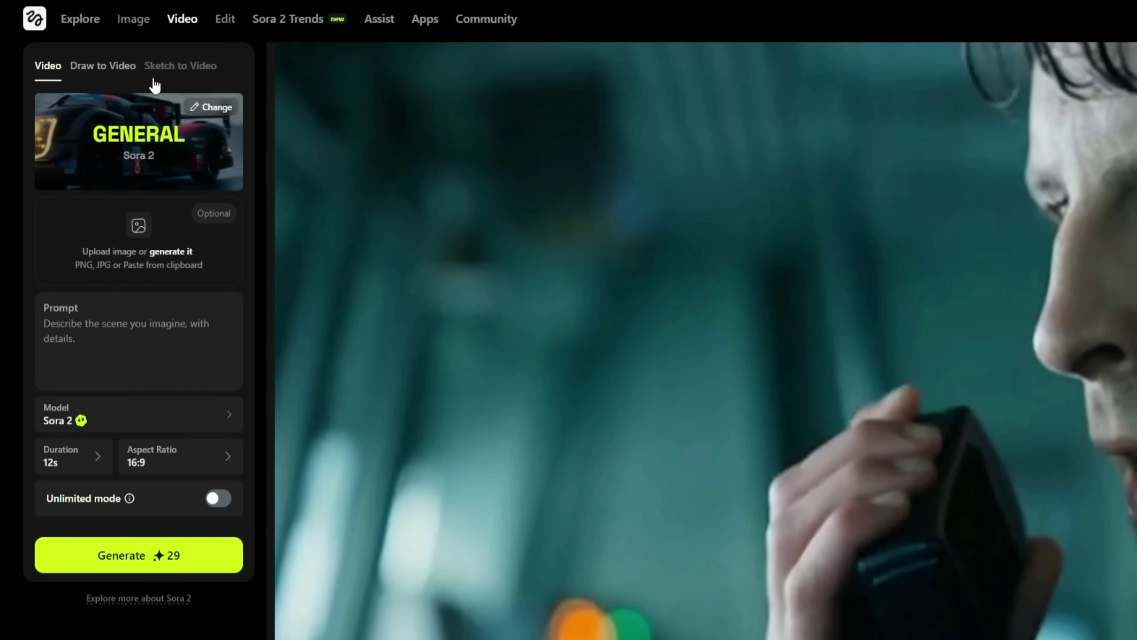
pyautogui.moveTo(140, 227)
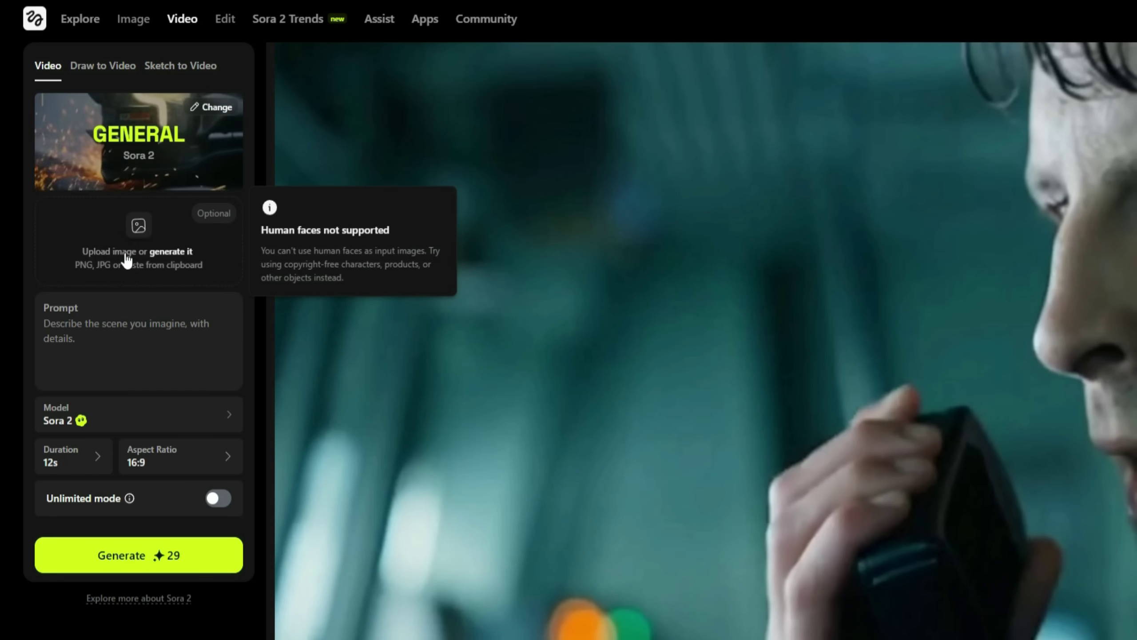
pyautogui.click(82, 337)
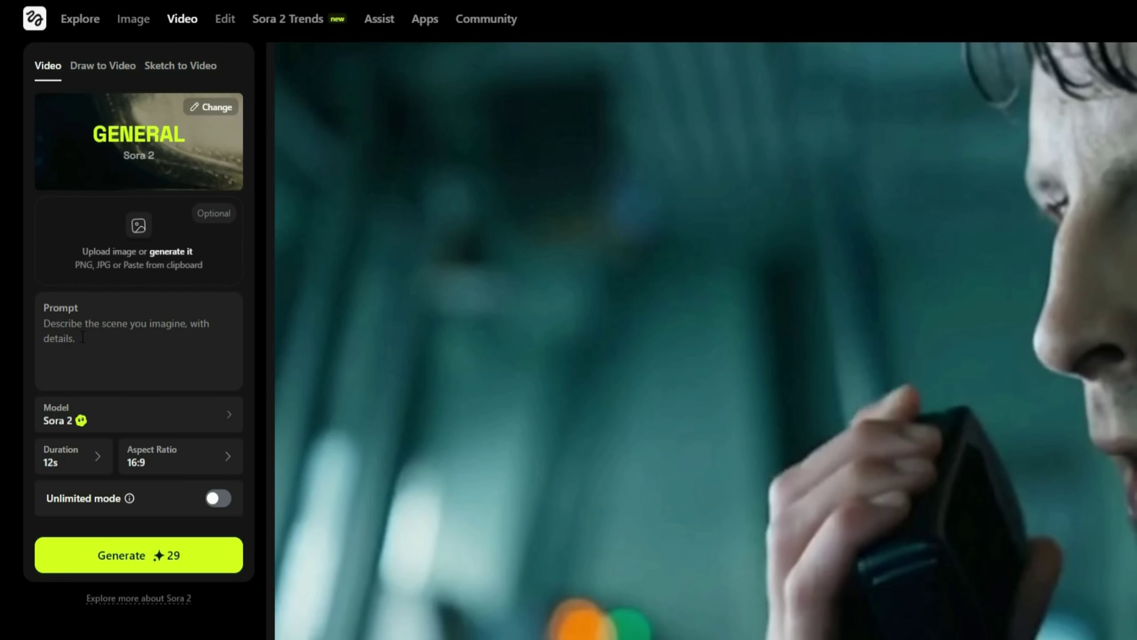
pyautogui.click(106, 417)
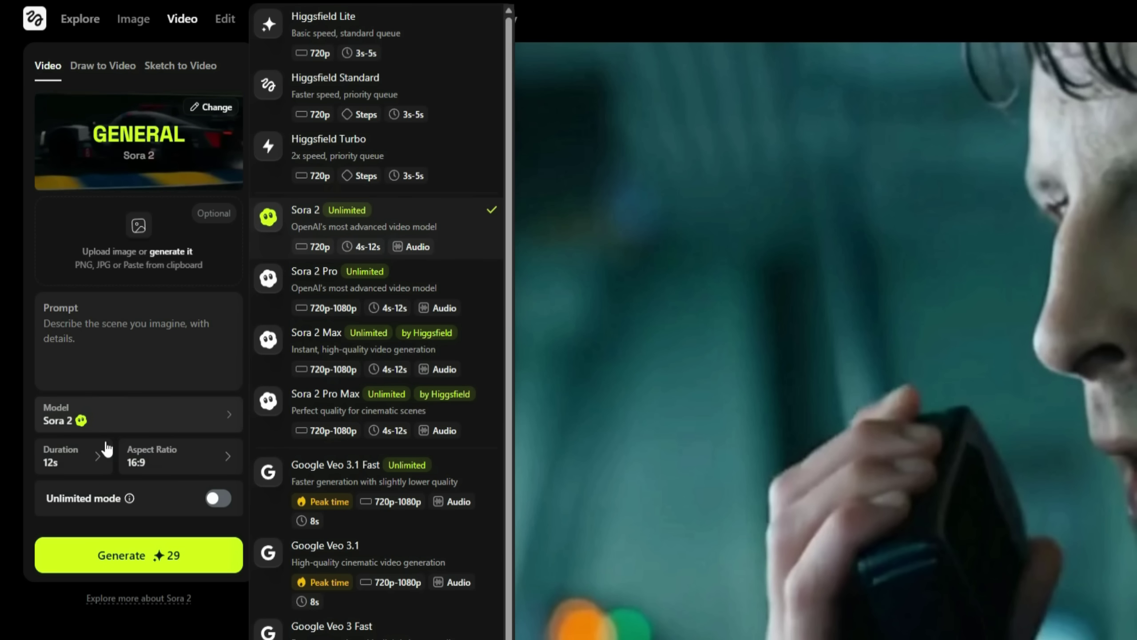
pyautogui.click(114, 419)
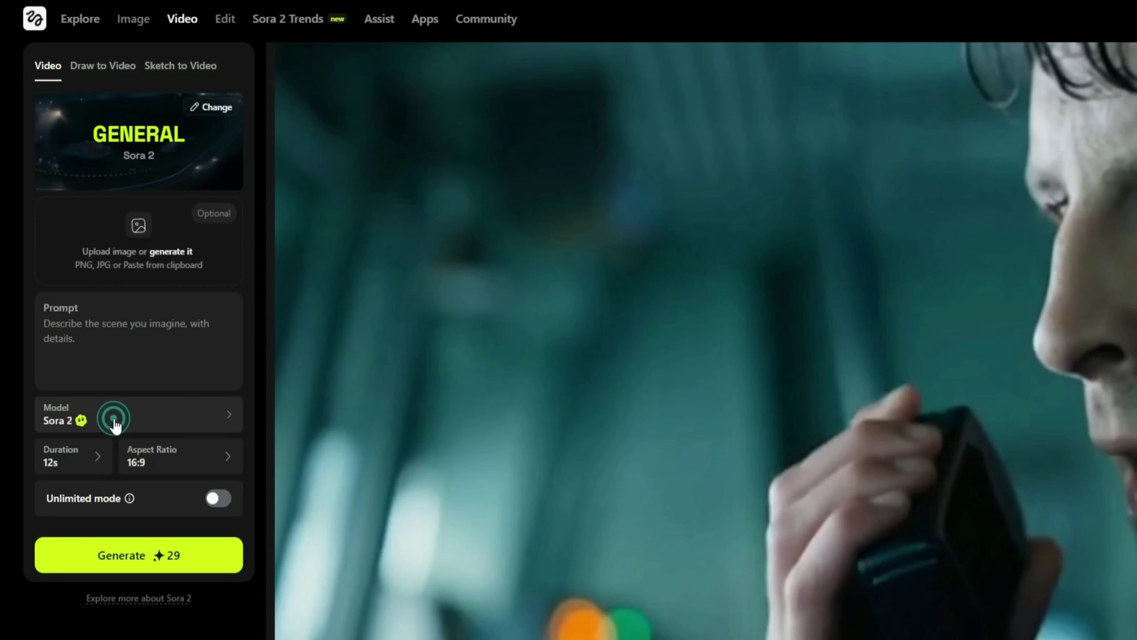
pyautogui.click(99, 459)
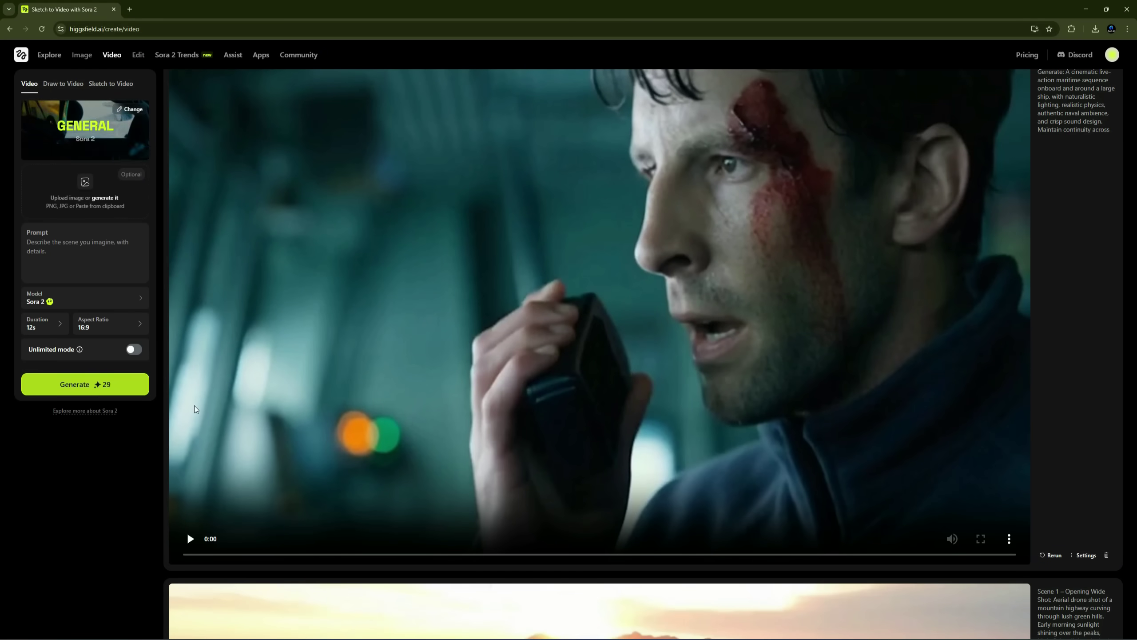
pyautogui.hotkey('alt', 'Tab')
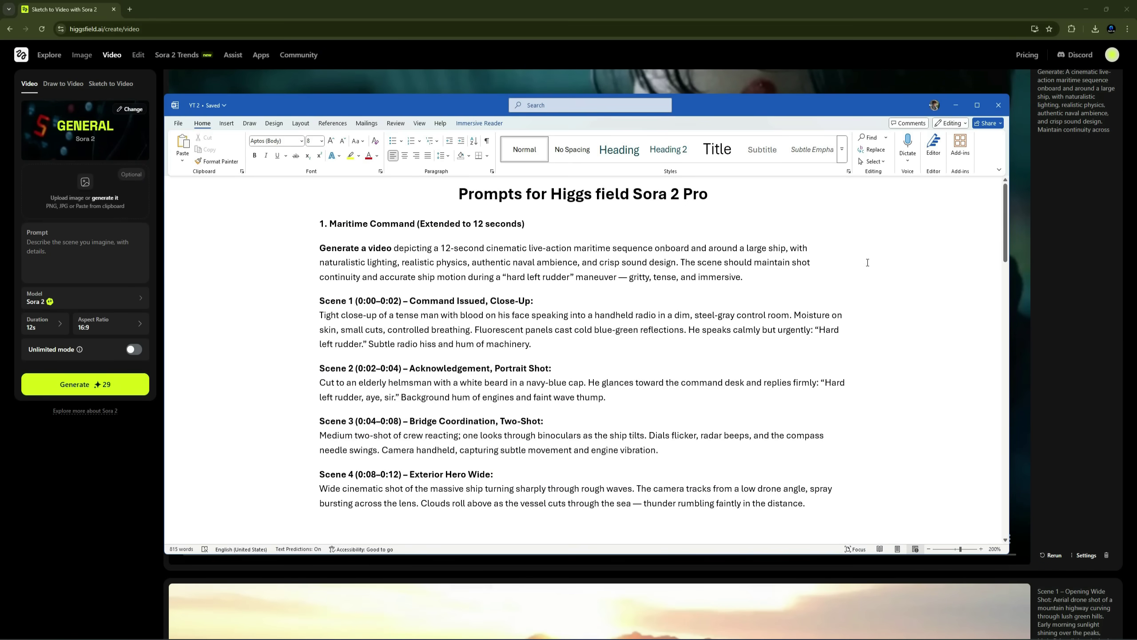
pyautogui.scroll(-15, 897, 244)
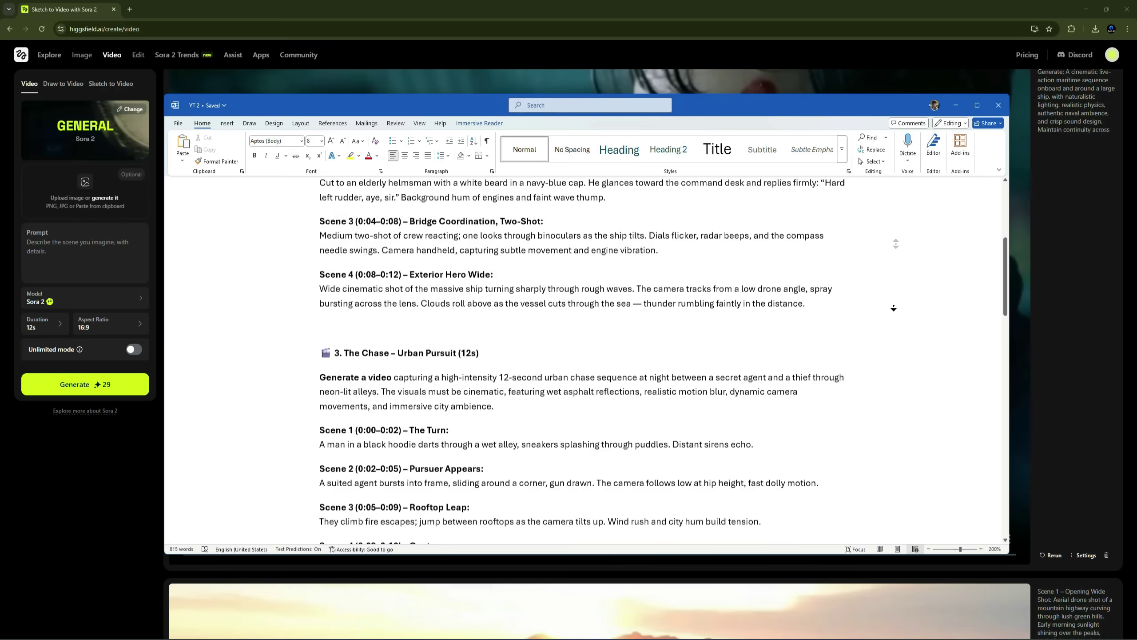
pyautogui.scroll(-5, 893, 309)
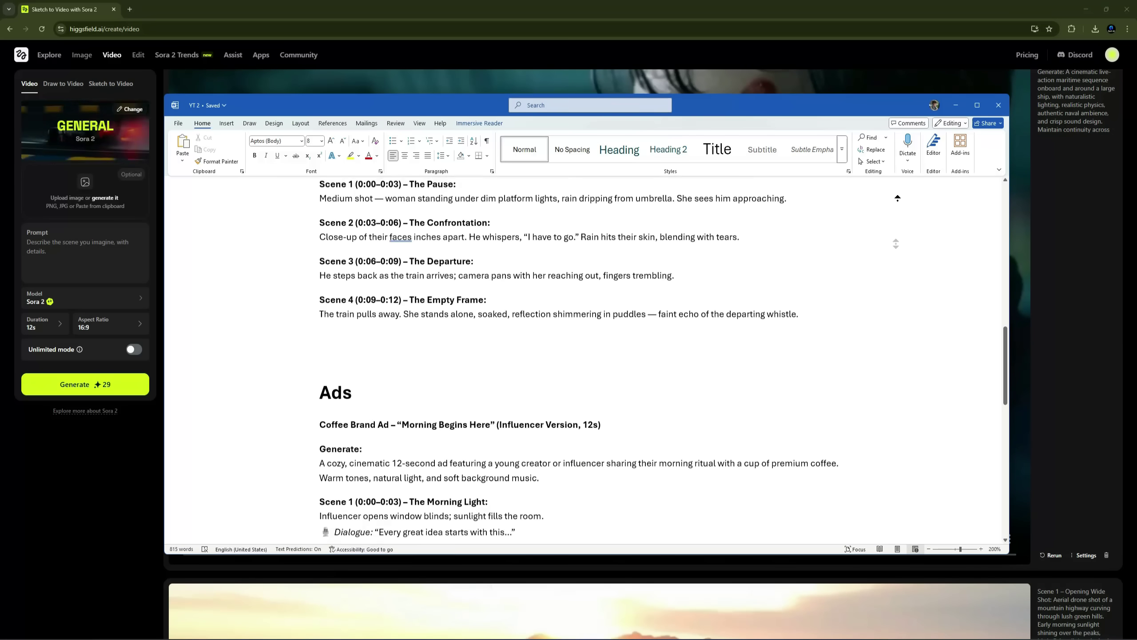
pyautogui.scroll(20, 897, 192)
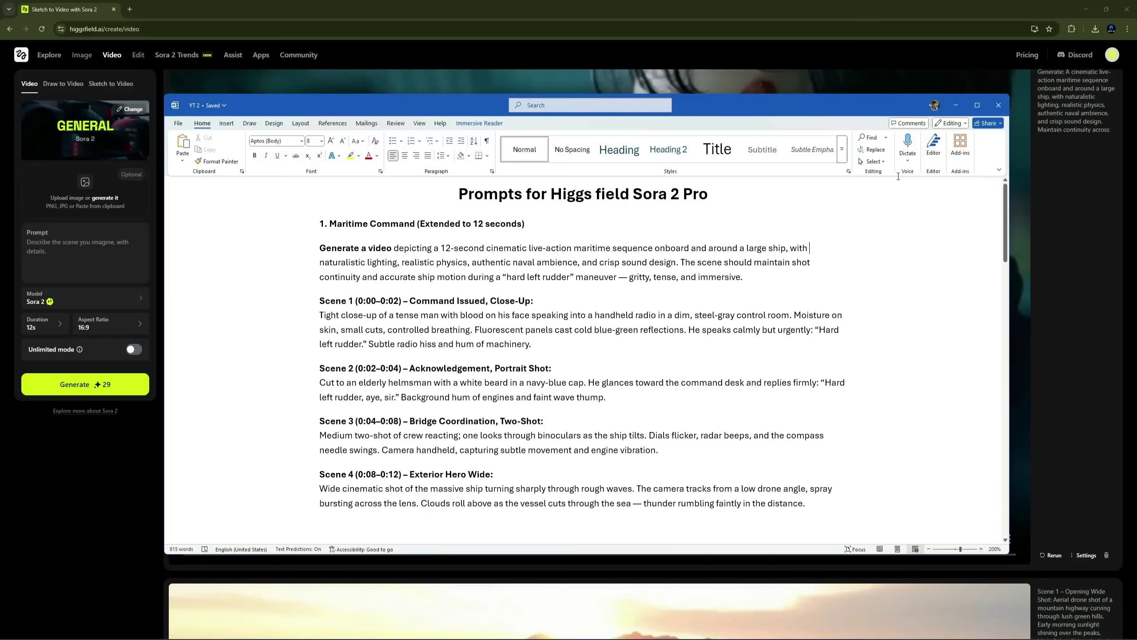
pyautogui.press('super+Down')
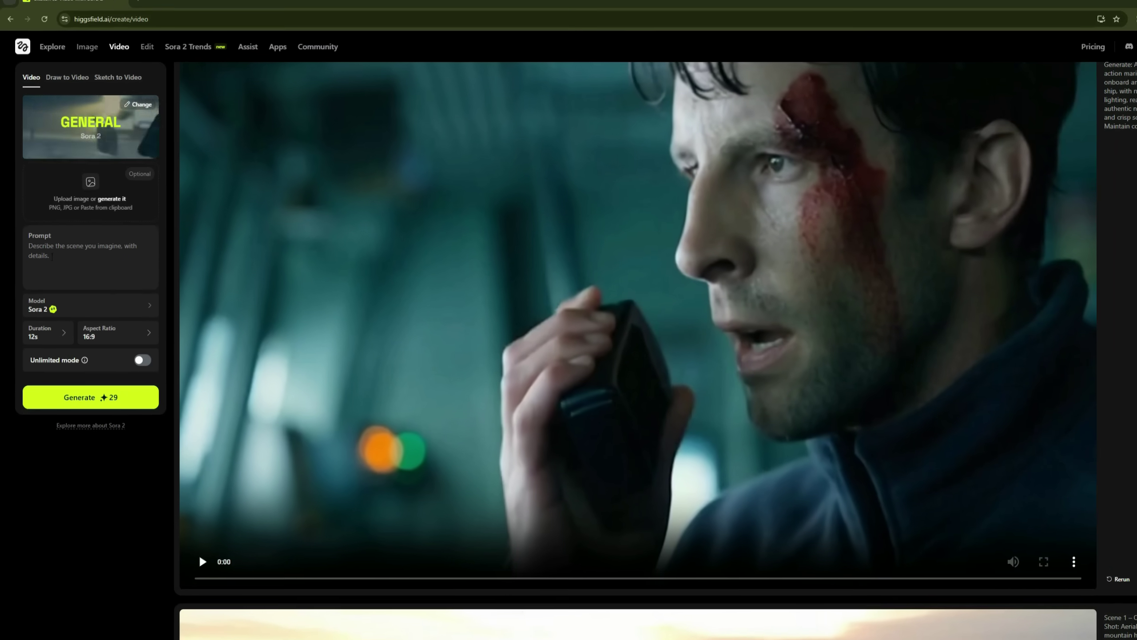
# Paste the 12-second maritime ship scene prompt and switch the model to Sora 2 Pro.
pyautogui.click(48, 252)
pyautogui.hotkey('ctrl', 'v')
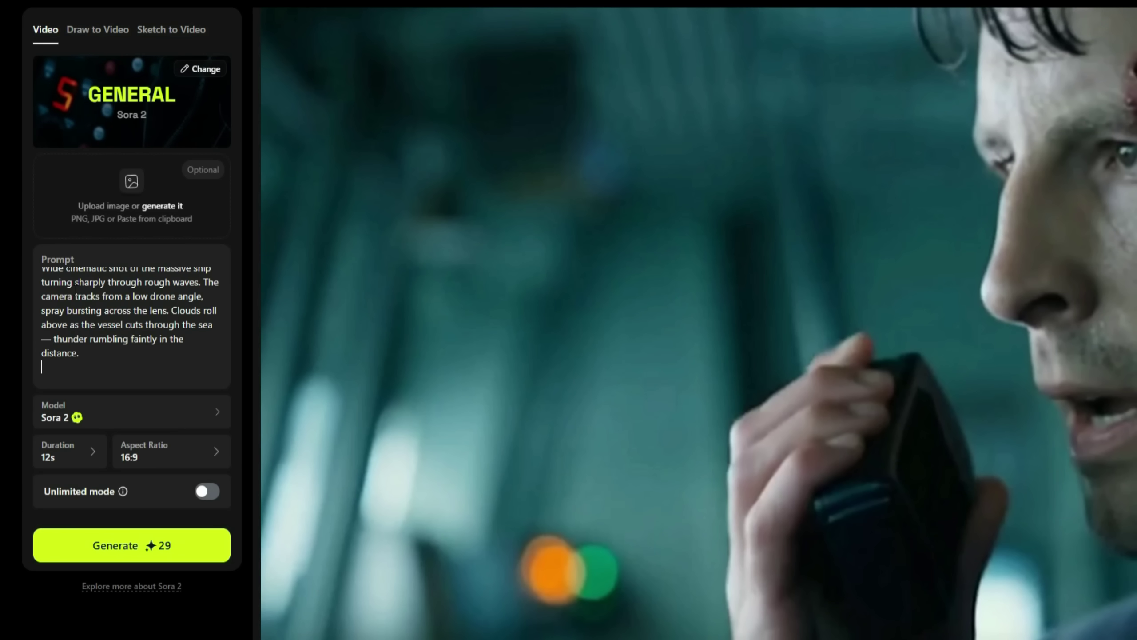
pyautogui.click(116, 411)
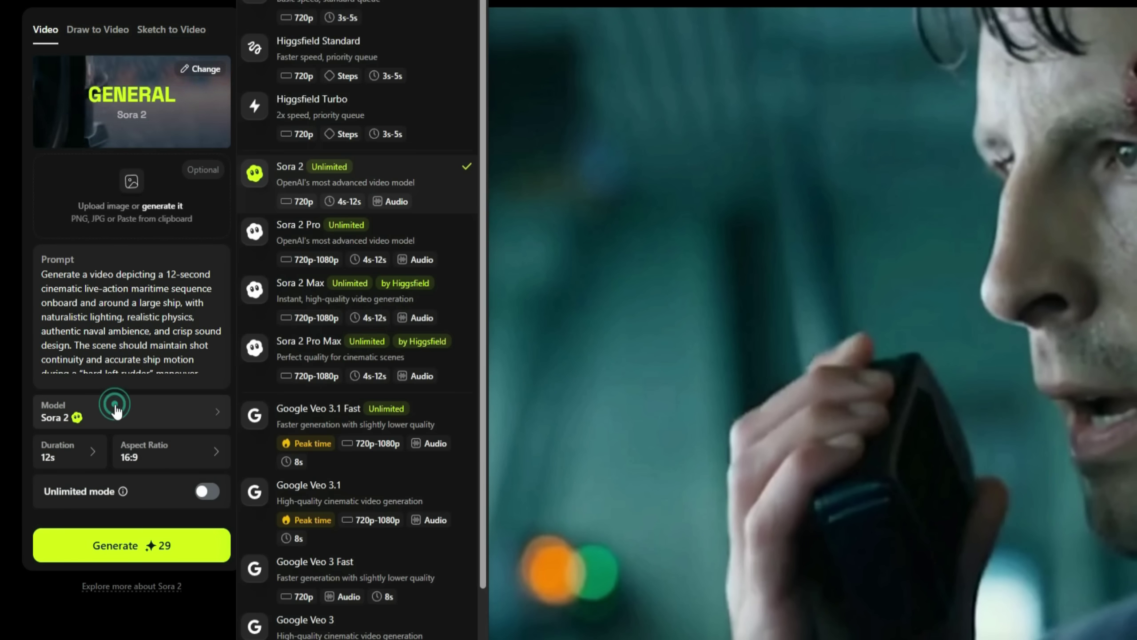
pyautogui.click(362, 245)
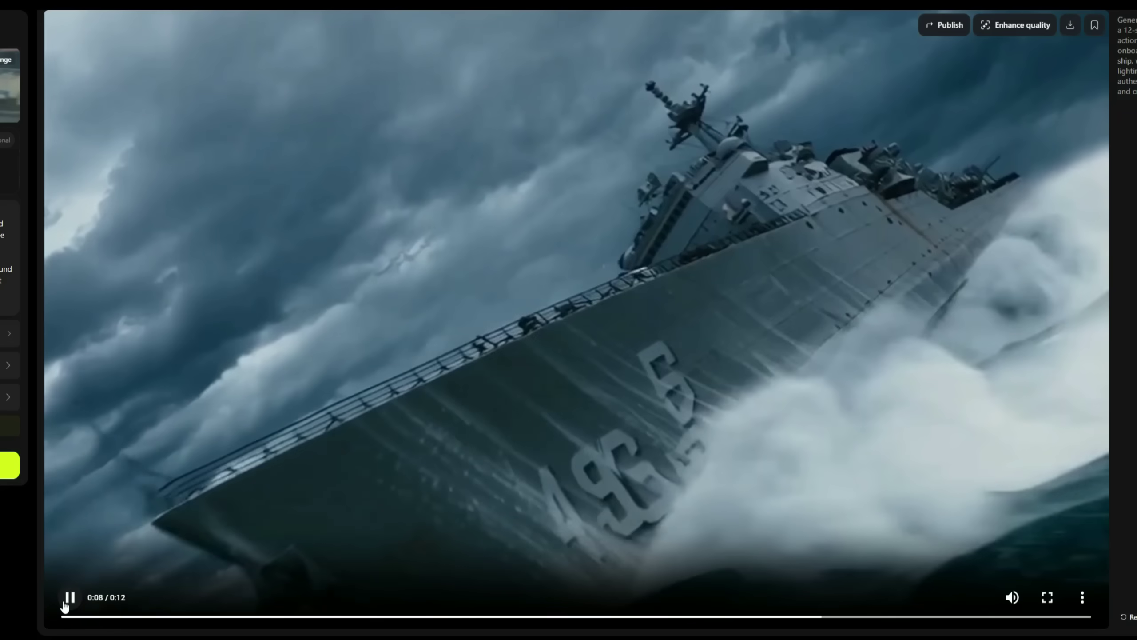
# Replay the generated warship video from the start.
pyautogui.scroll(-1, 65, 605)
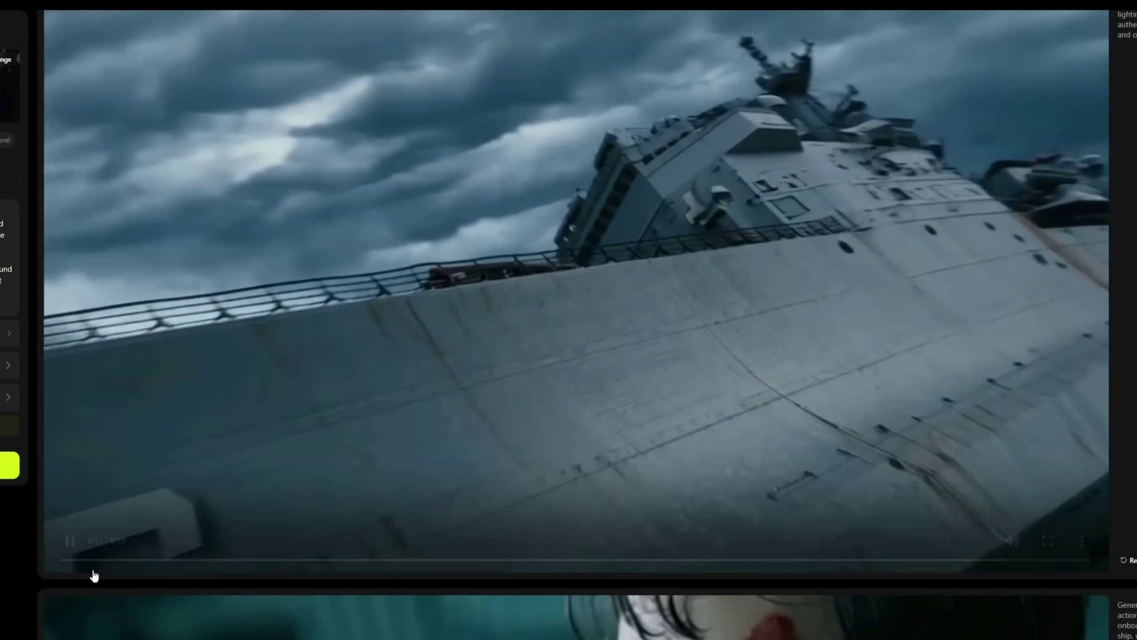
pyautogui.scroll(1, 90, 575)
pyautogui.click(69, 596)
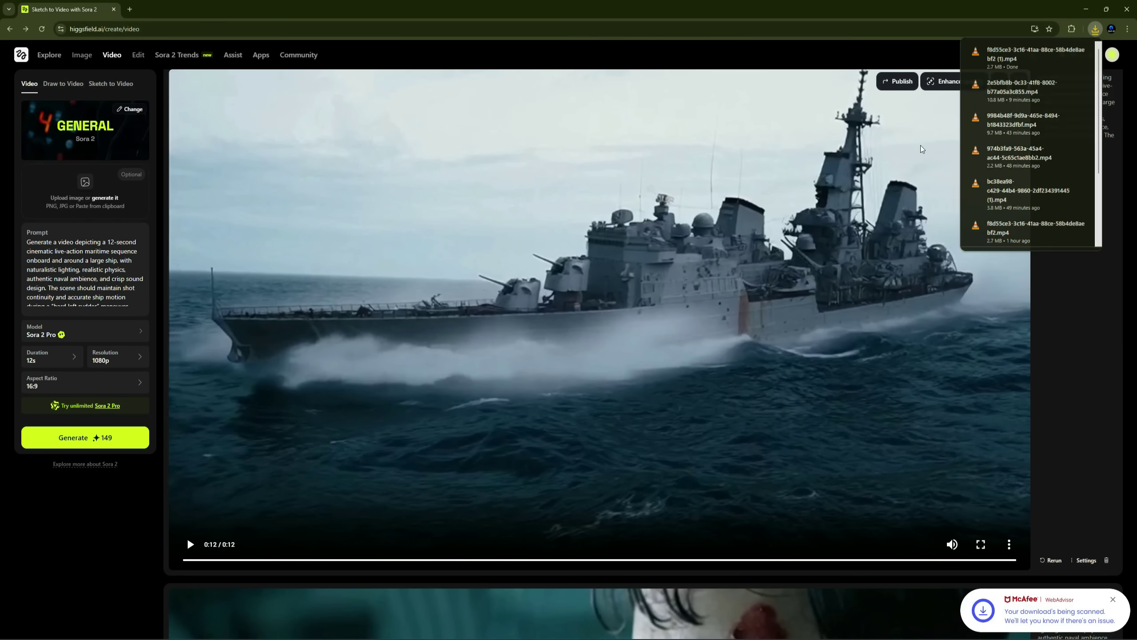
# Swap in 'The Chase – Urban Pursuit' prompt, set resolution to 720p, and generate.
pyautogui.scroll(-5, 921, 149)
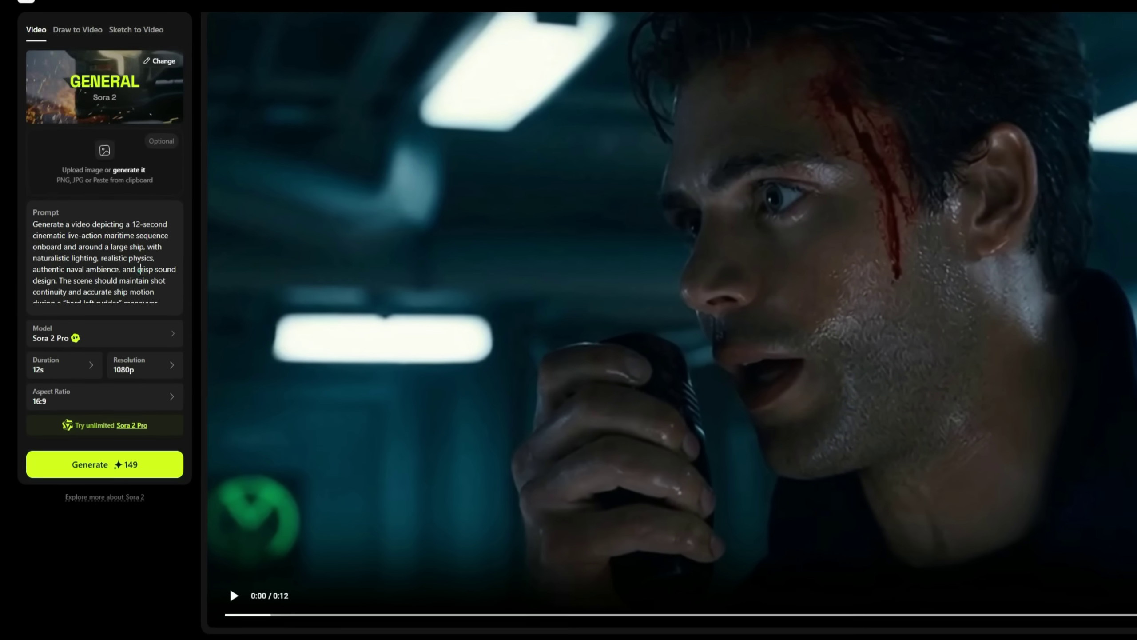
pyautogui.click(139, 271)
pyautogui.hotkey('ctrl', 'v')
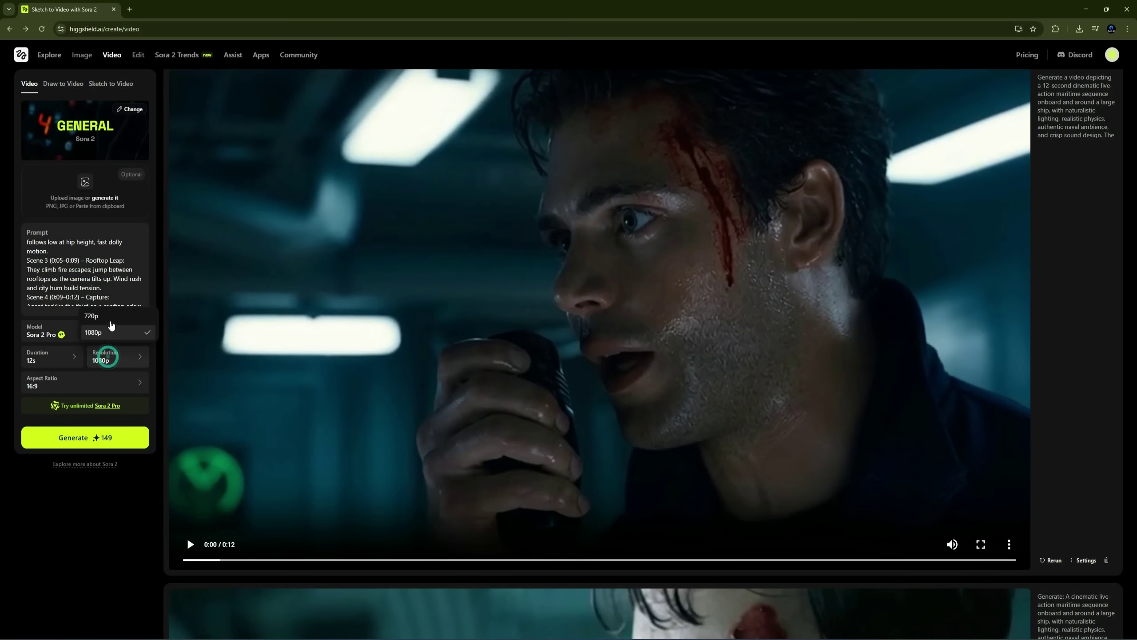
pyautogui.click(114, 317)
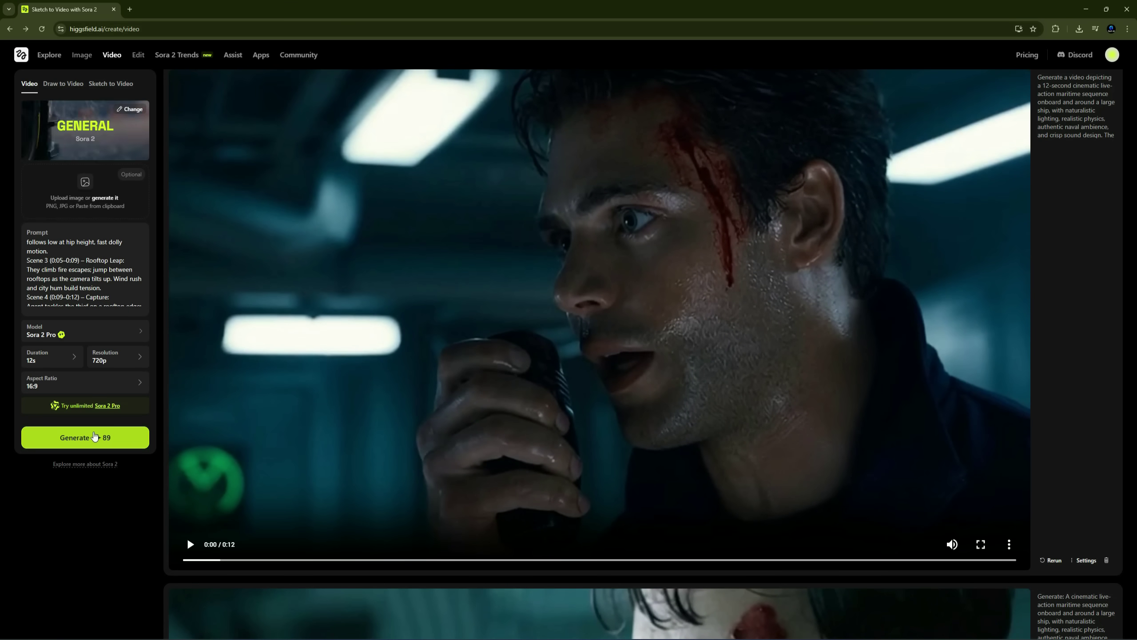
pyautogui.click(95, 435)
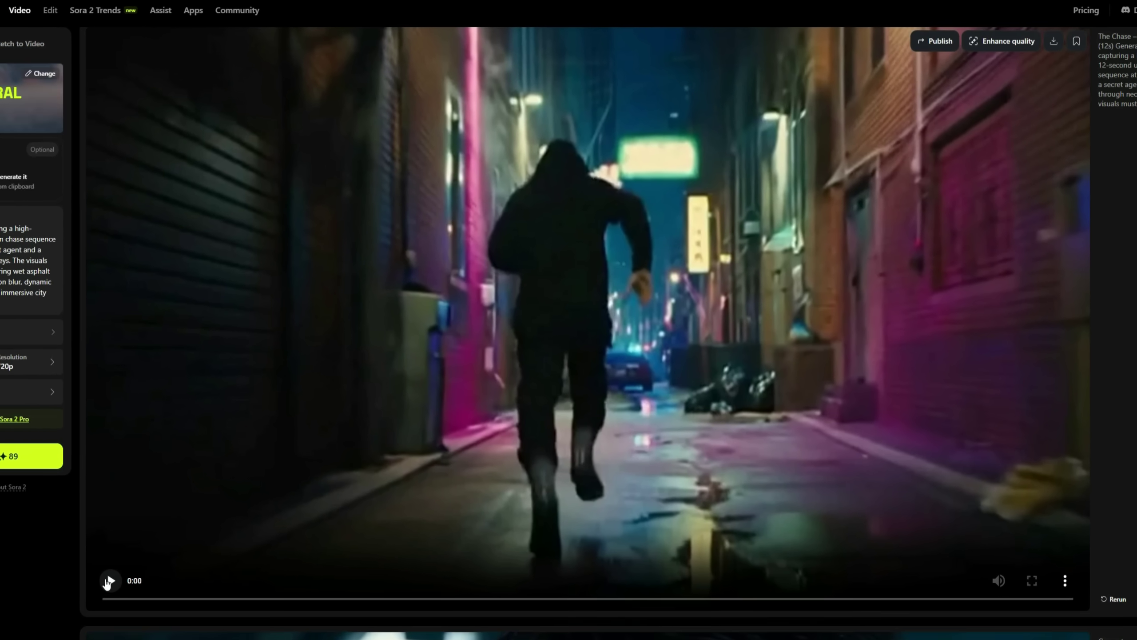
# Play the neon-alley chase video.
pyautogui.click(108, 580)
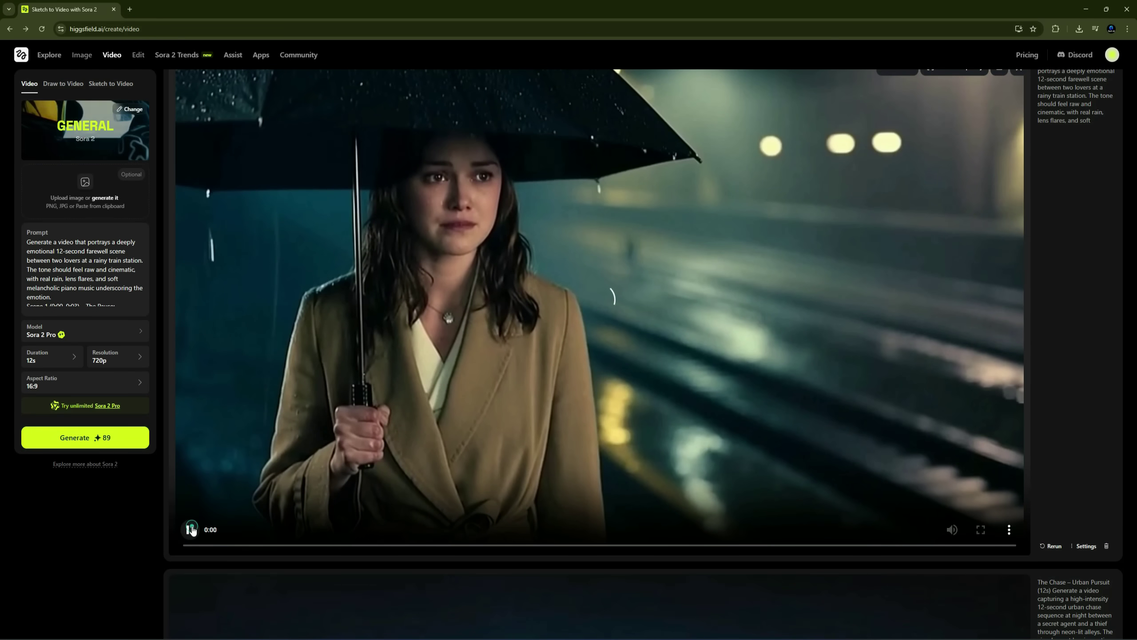
# Watch the rainy train-station farewell video full screen, then replay it from the start.
pyautogui.click(980, 530)
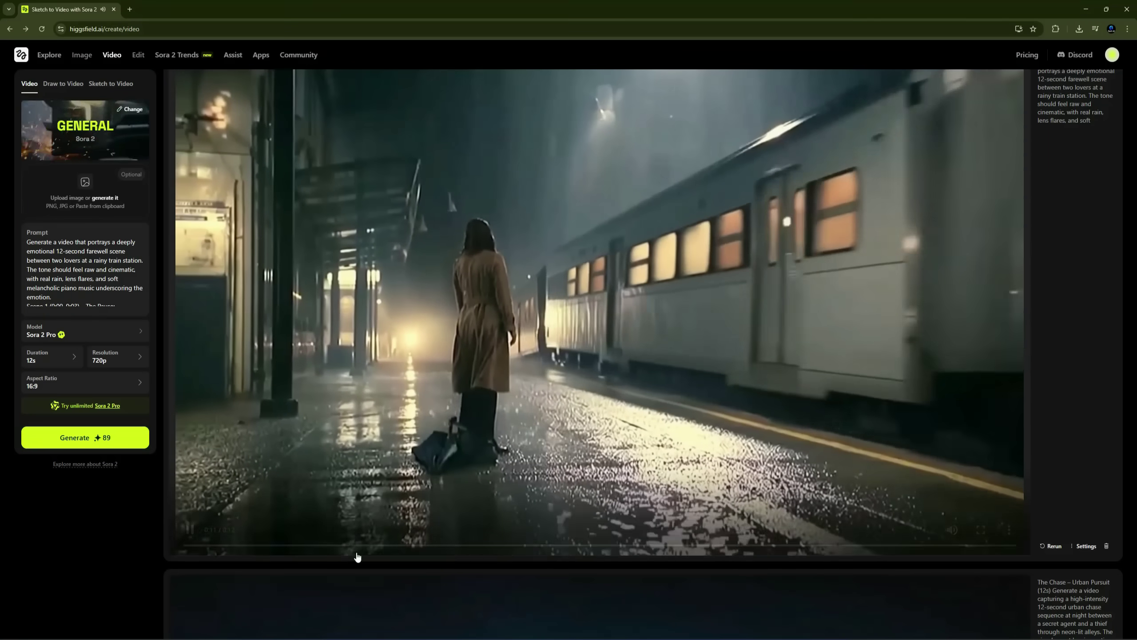
pyautogui.click(191, 530)
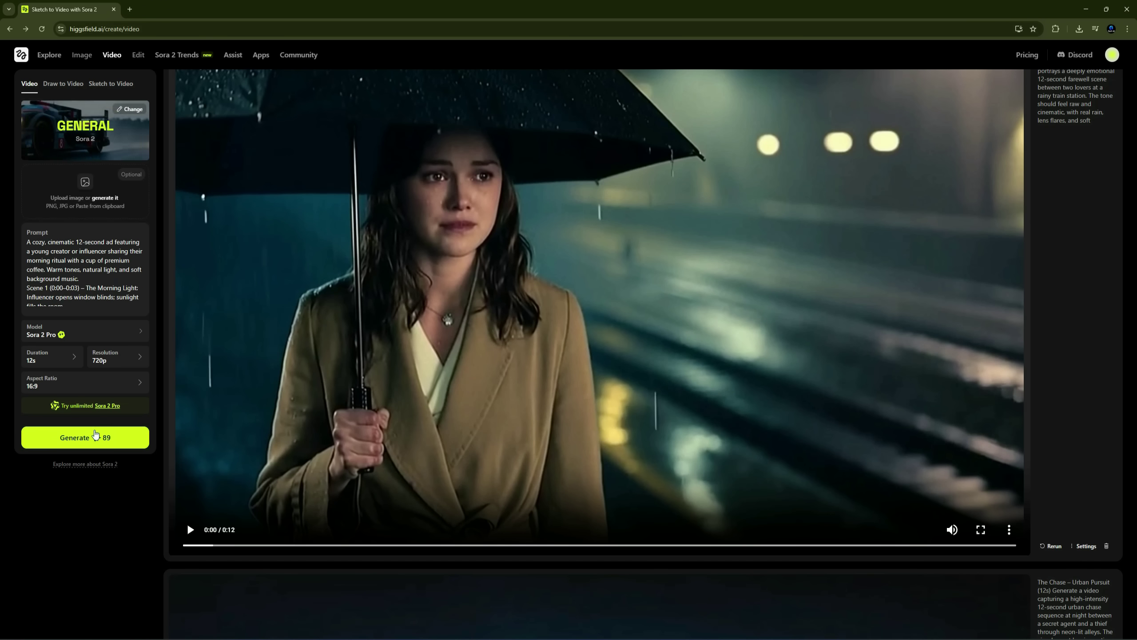
# Generate the coffee-ritual ad video, then go to the Sora 2 Trends creator.
pyautogui.click(95, 437)
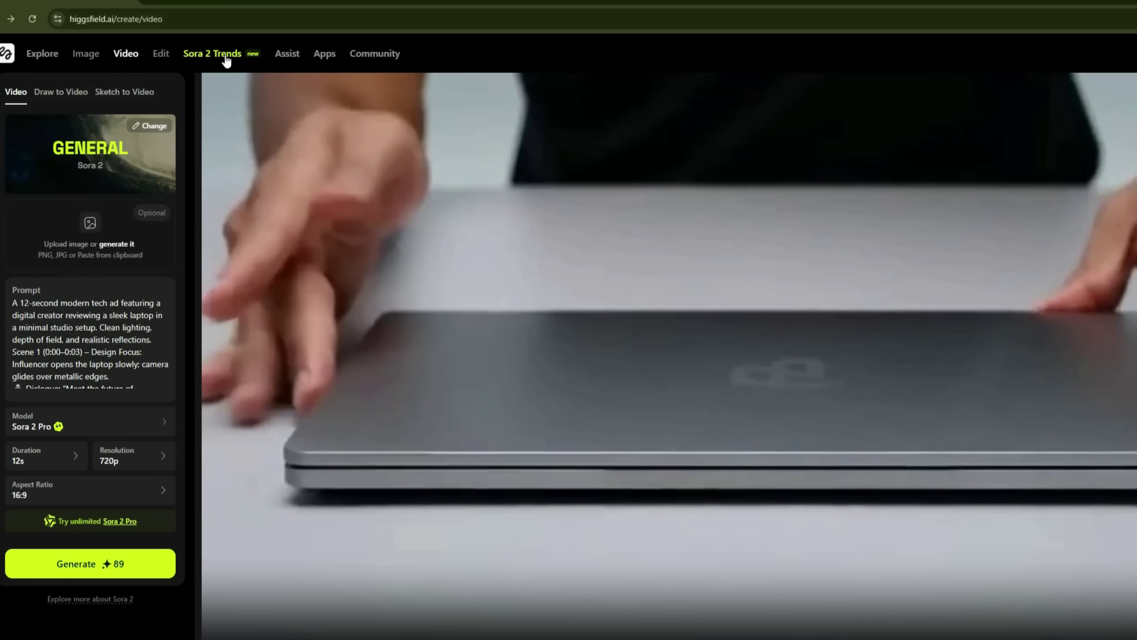
pyautogui.click(190, 56)
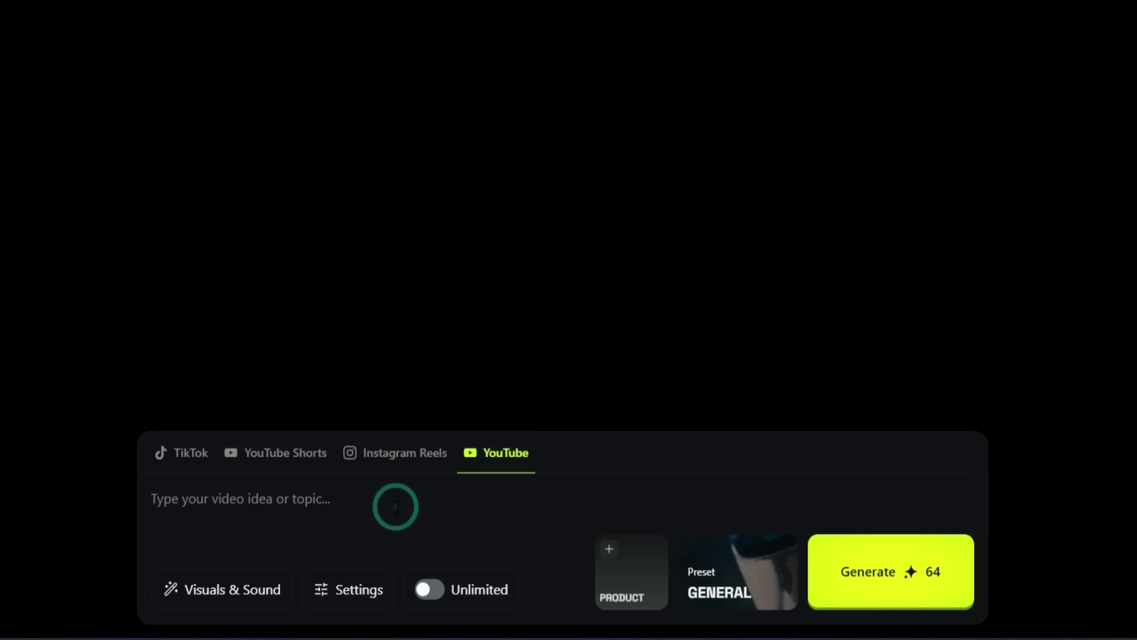
# Upload the Camera photo as the product and apply the Product ads > Unpacking preset.
pyautogui.click(625, 575)
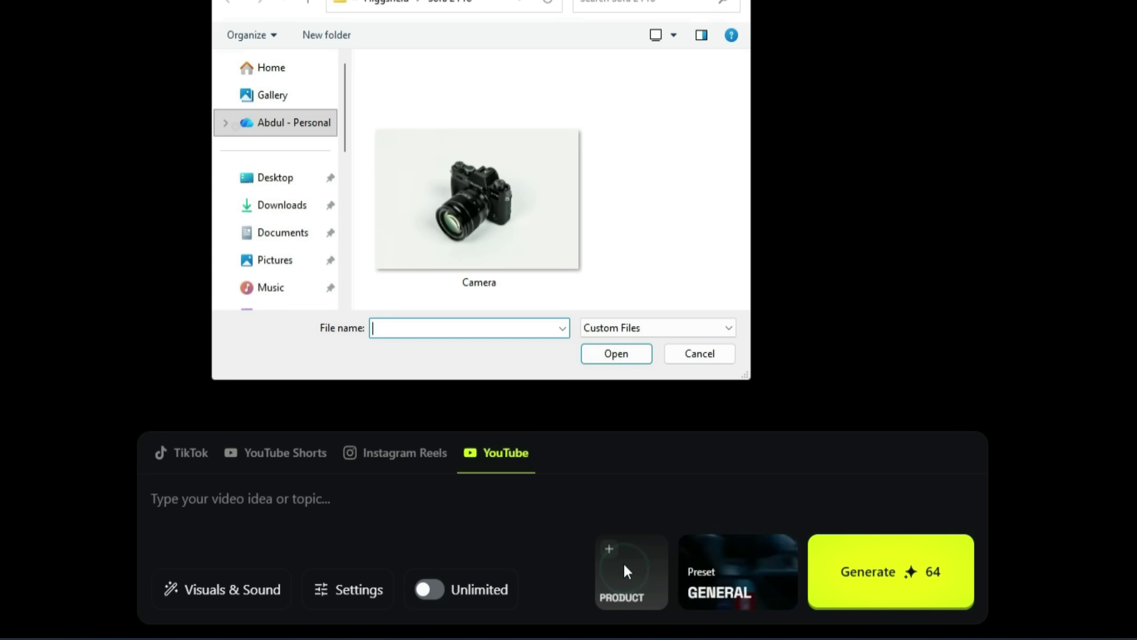
pyautogui.doubleClick(524, 238)
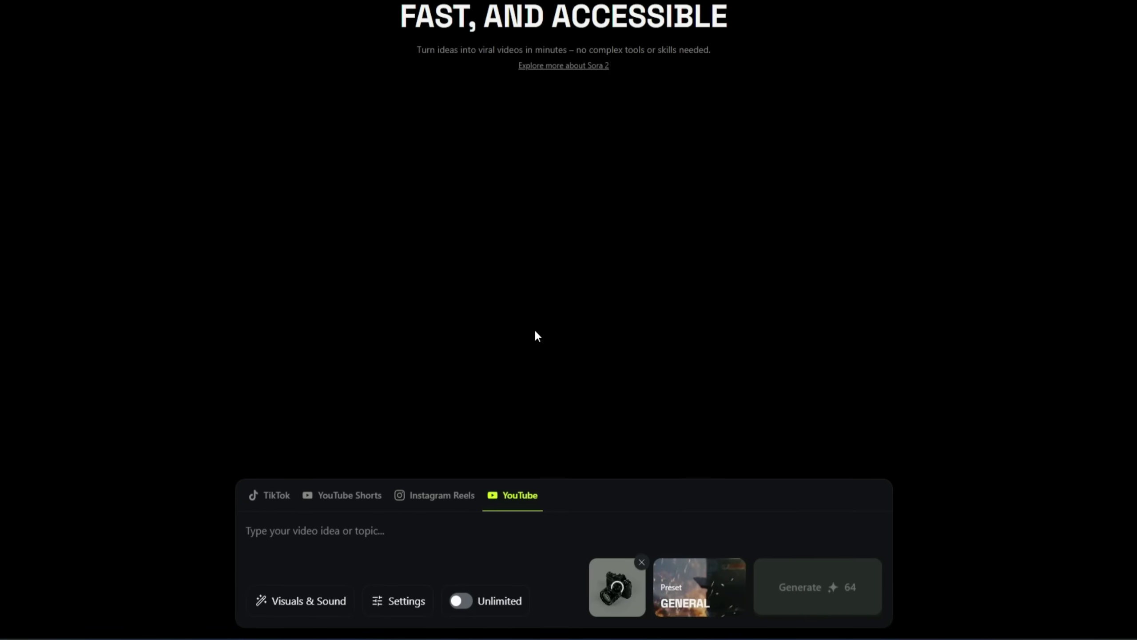
pyautogui.click(678, 591)
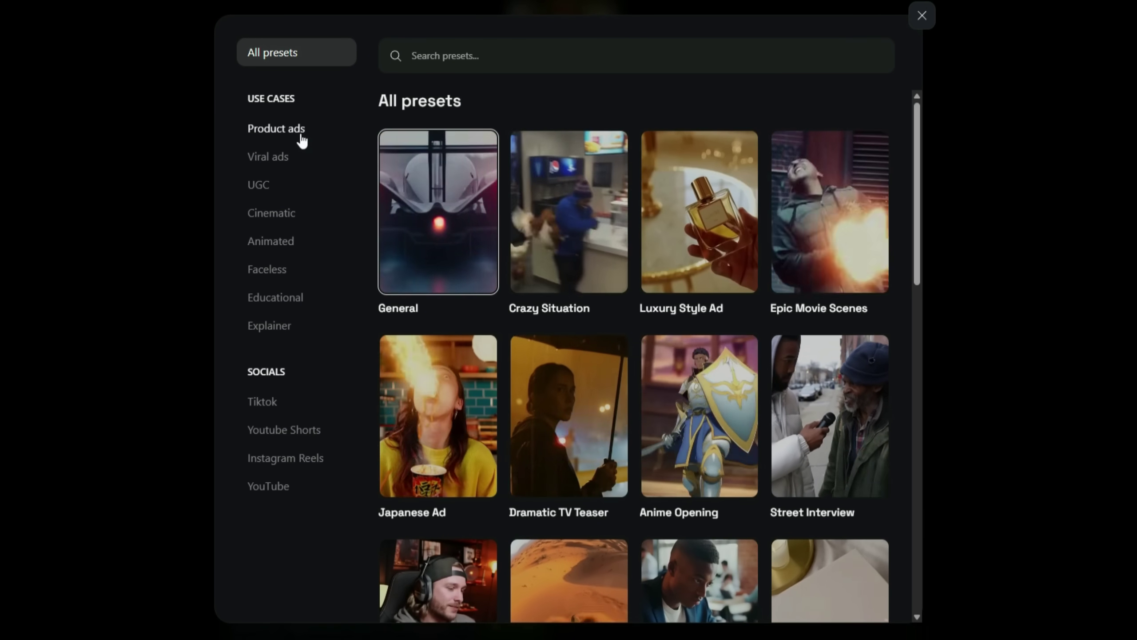
pyautogui.click(302, 140)
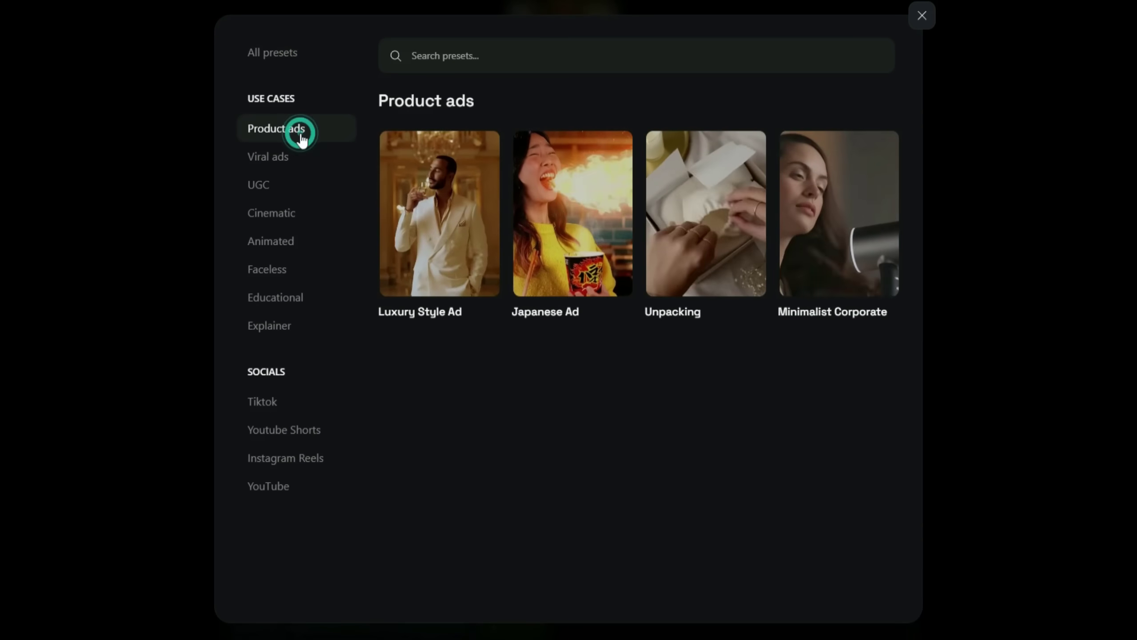
pyautogui.click(286, 156)
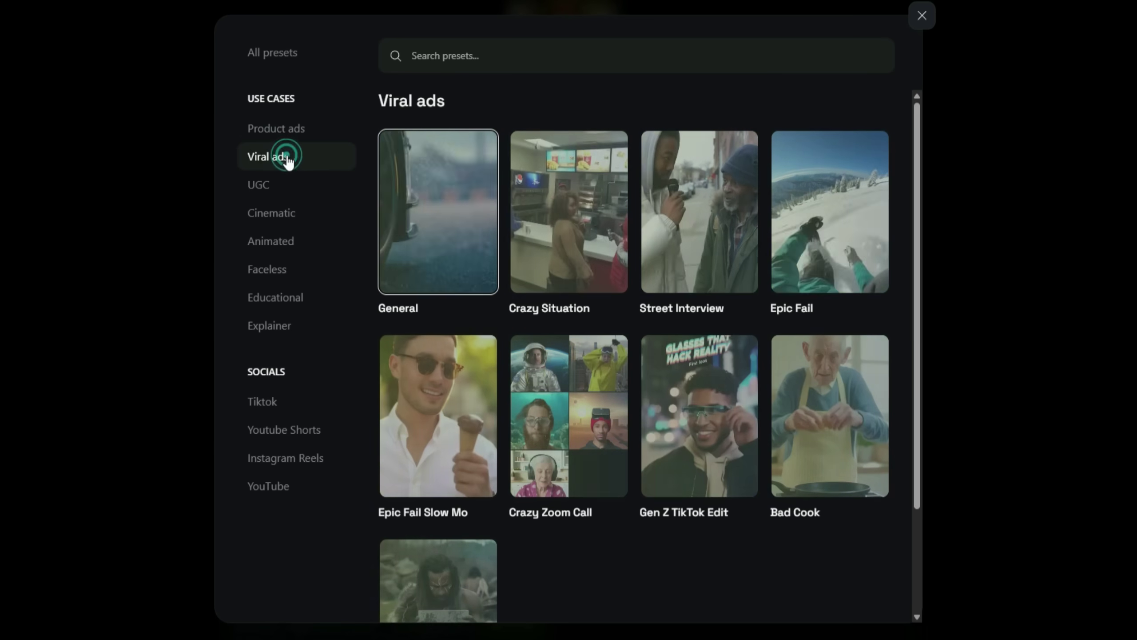
pyautogui.click(277, 188)
pyautogui.click(281, 215)
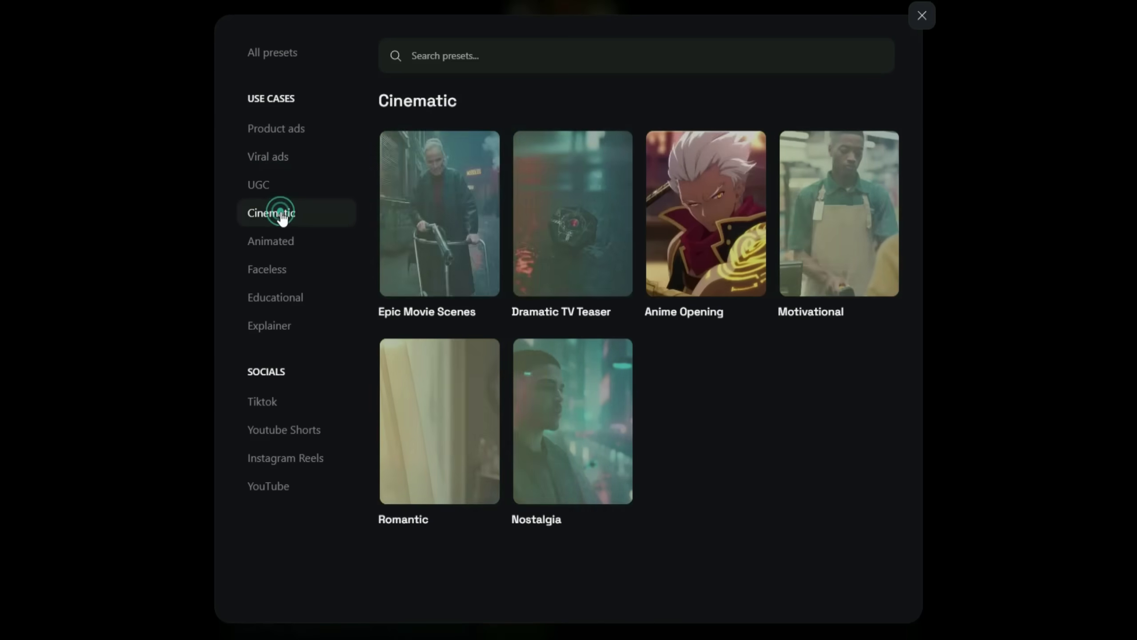
pyautogui.click(285, 242)
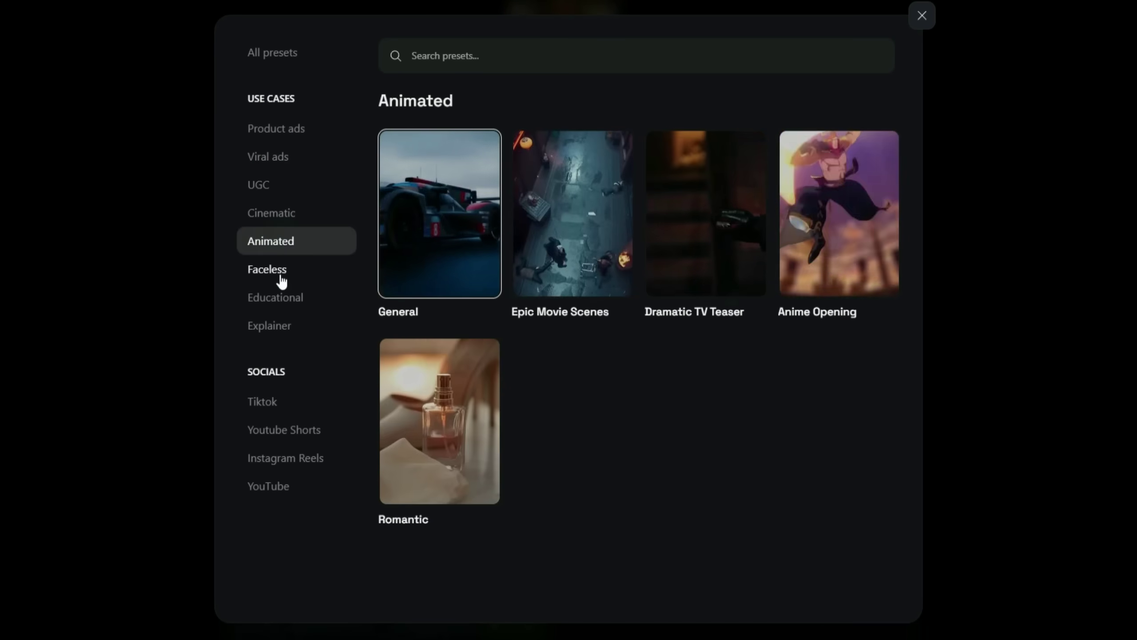
pyautogui.click(269, 270)
pyautogui.click(285, 140)
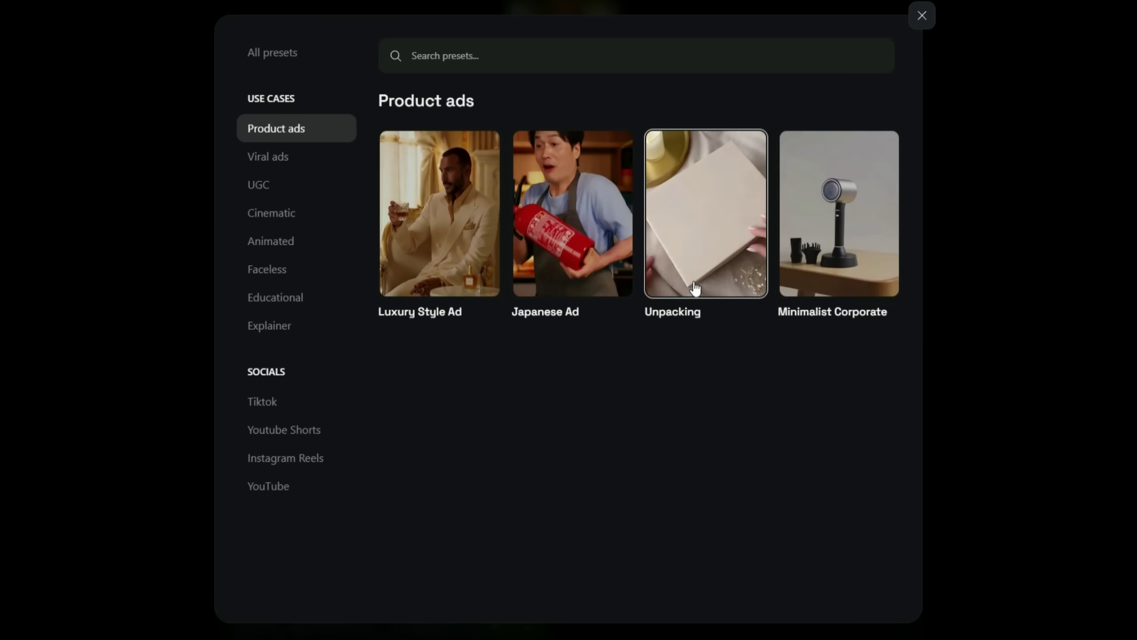
pyautogui.press('Escape')
pyautogui.scroll(-3, 649, 305)
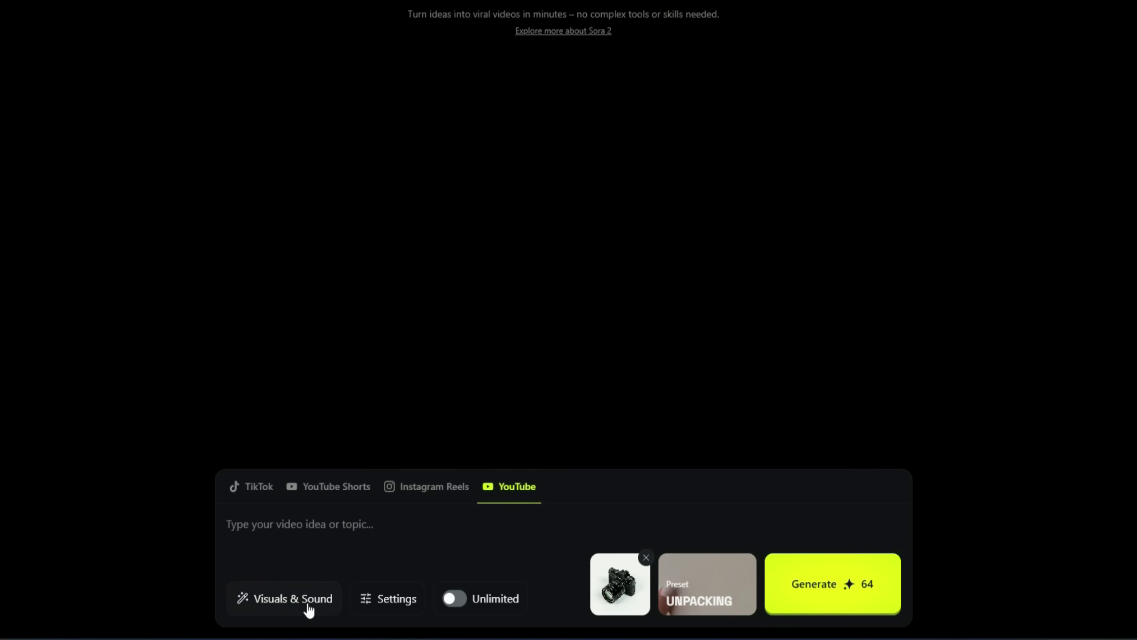
pyautogui.click(304, 603)
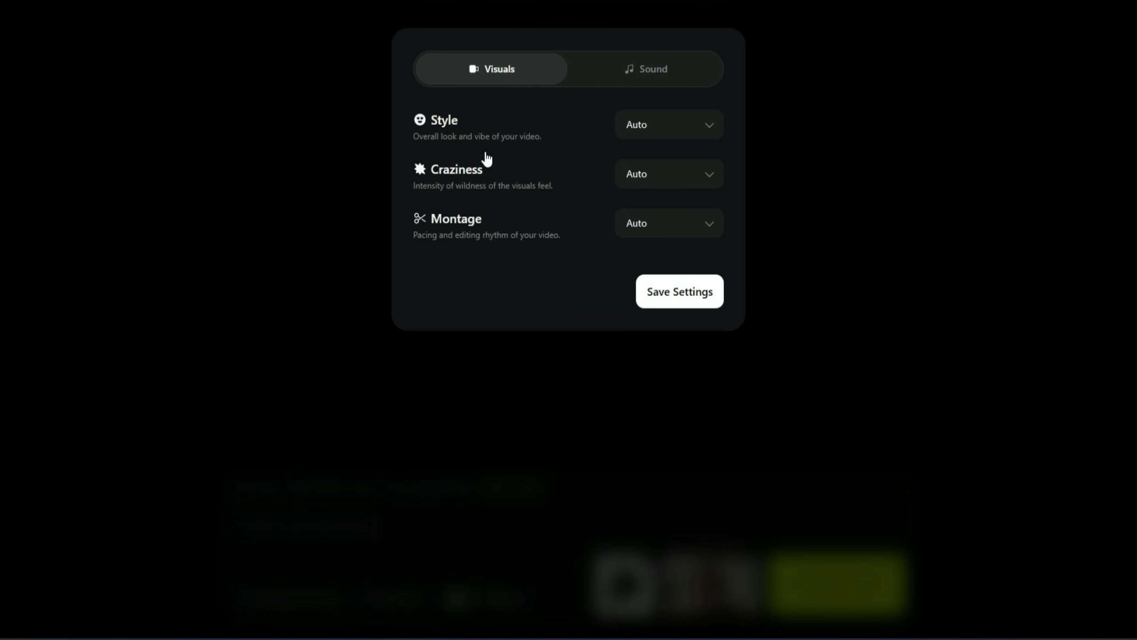
pyautogui.click(641, 78)
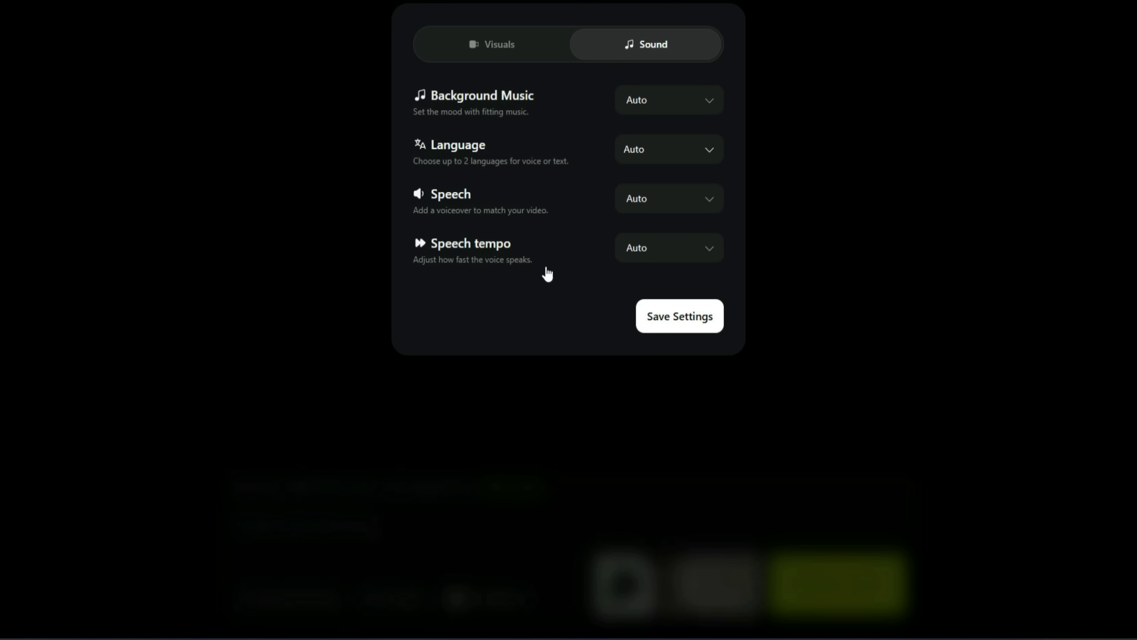
pyautogui.click(675, 313)
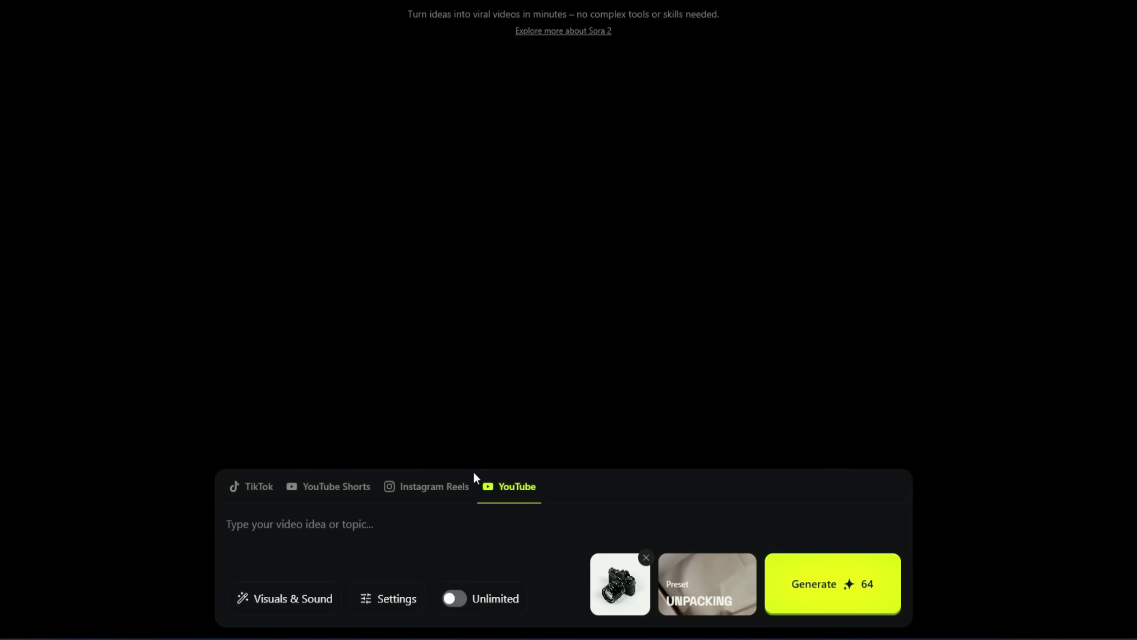
pyautogui.click(403, 599)
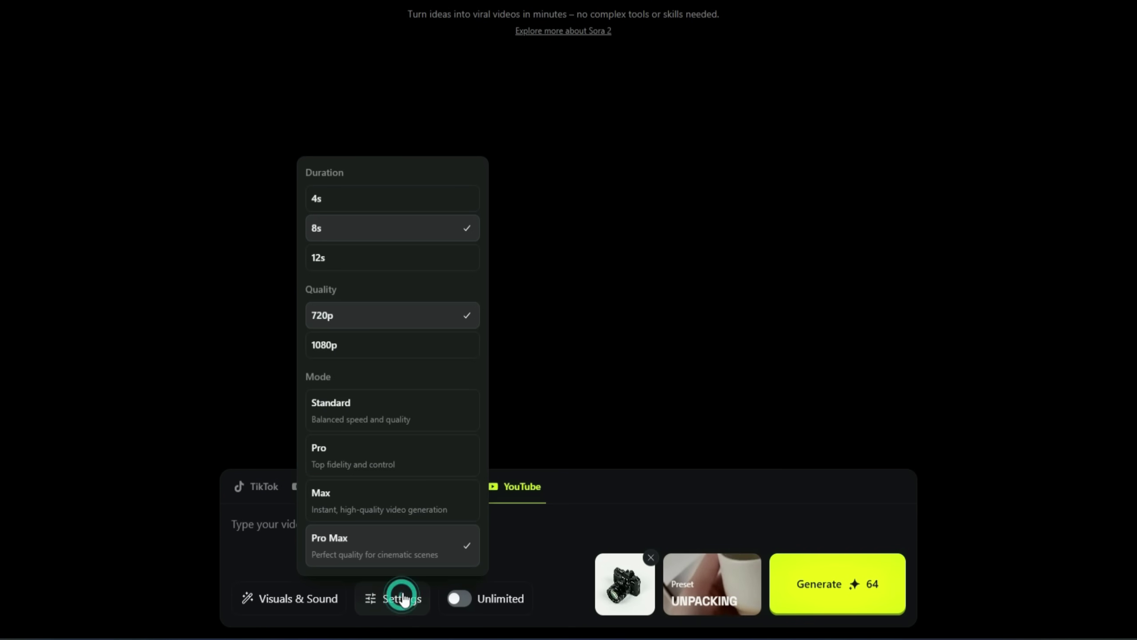
pyautogui.click(368, 408)
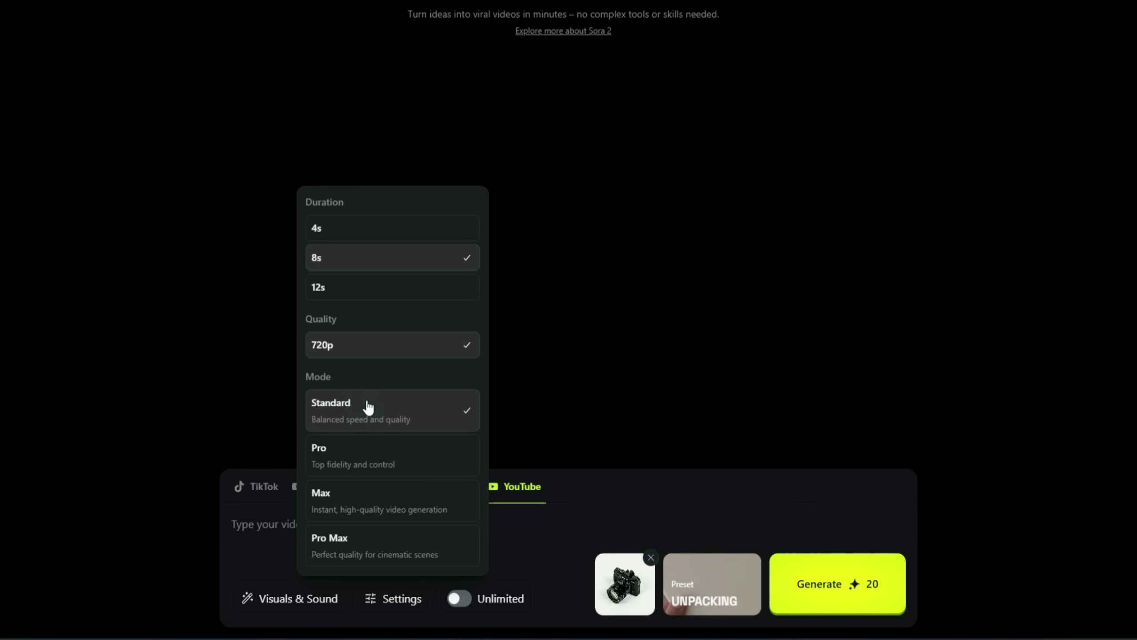
pyautogui.click(411, 468)
pyautogui.click(400, 504)
pyautogui.click(396, 541)
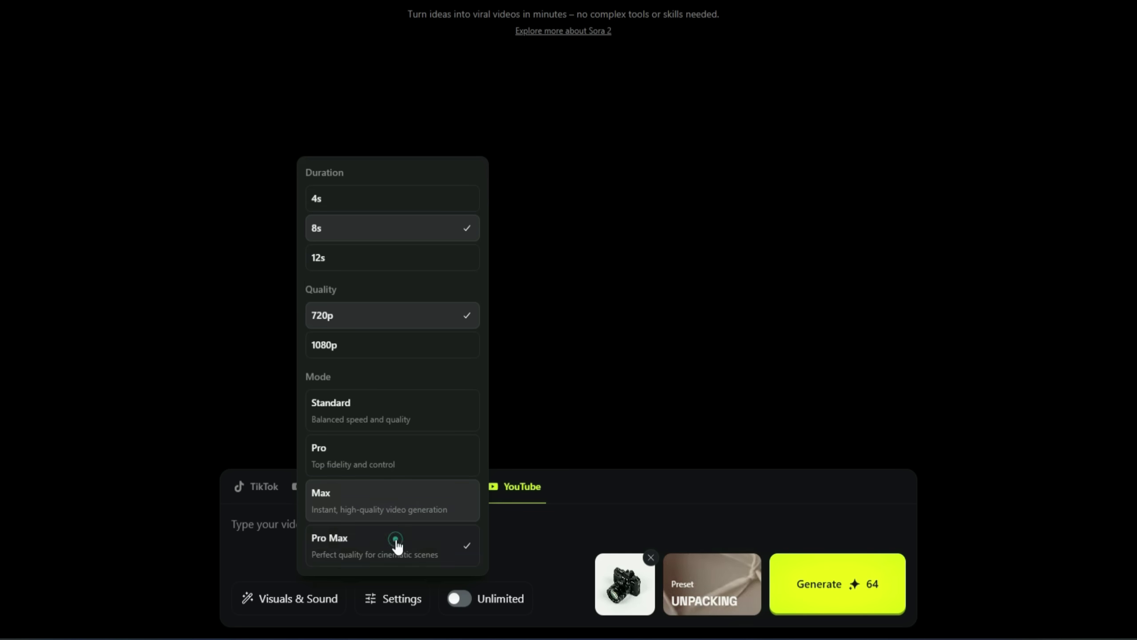
pyautogui.click(504, 537)
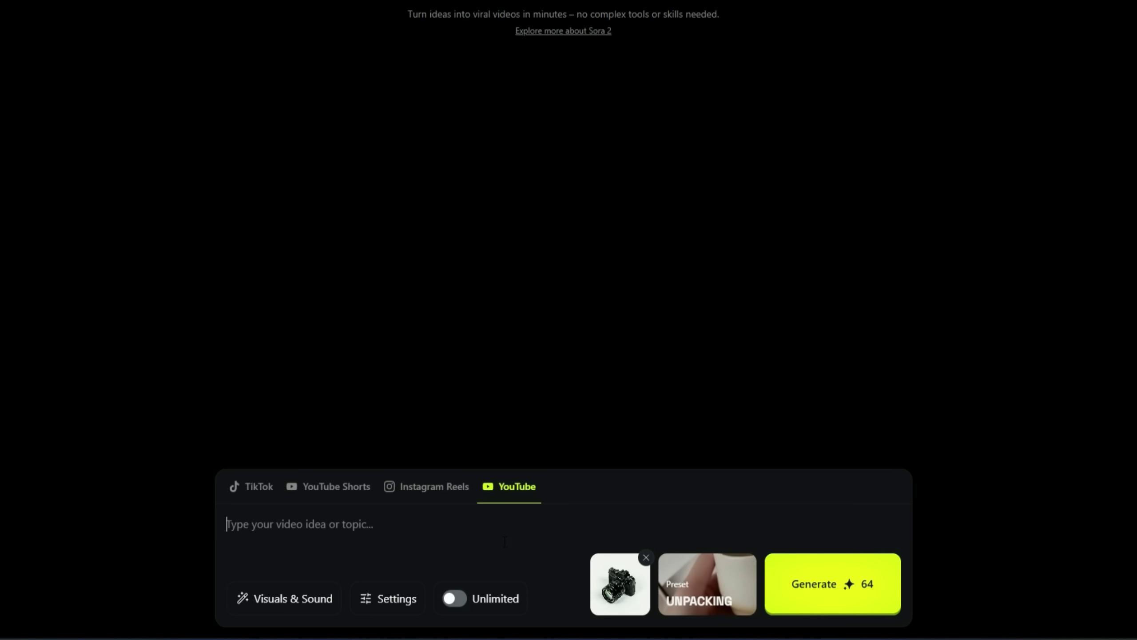
# Paste the prompt about a girl happily unboxing a Fujifilm X-T10 camera gift.
pyautogui.write('A girl happily unboxes a Fujifilm X-T10 camera gift from her boyfriend and expresses her gratitude with a bright, joyful smile — warm, cinematic tone.')
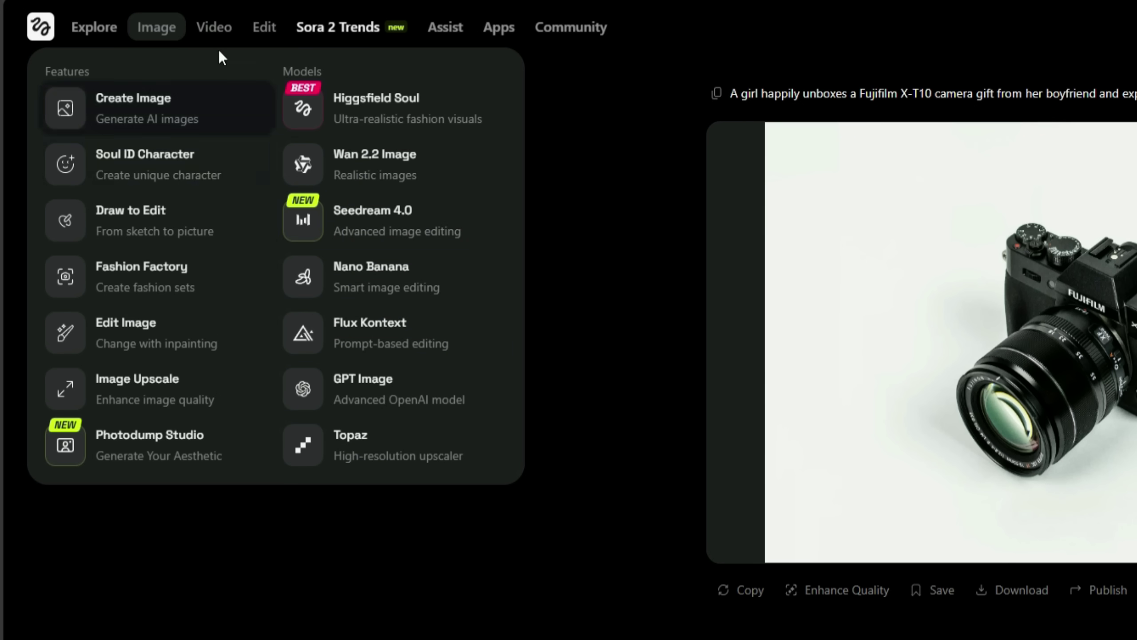
pyautogui.moveTo(218, 39)
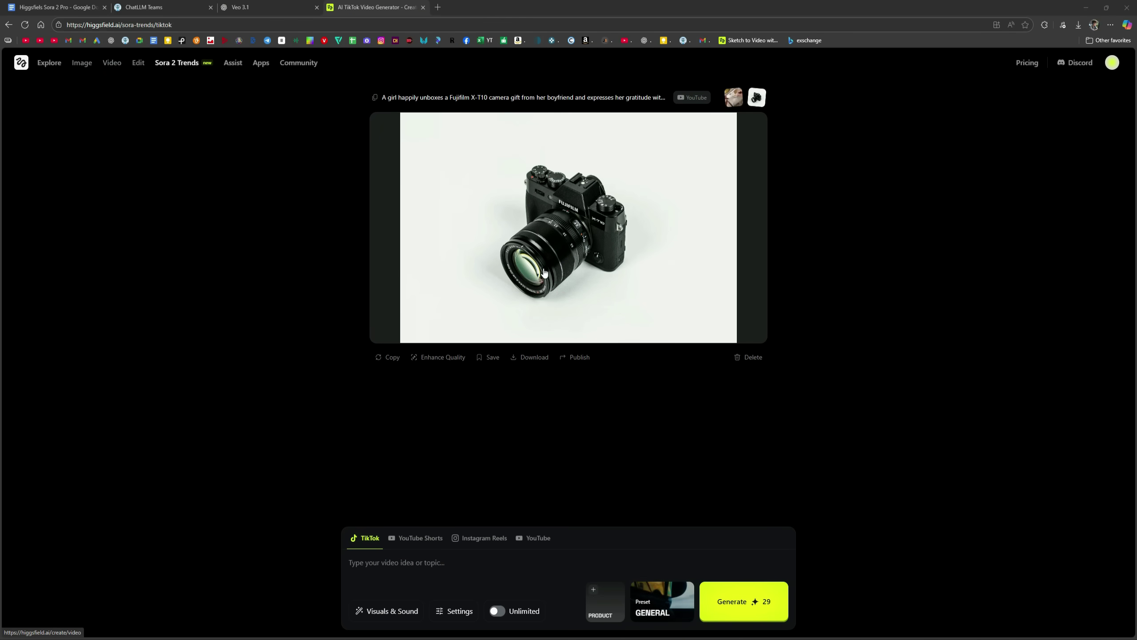
# Show the Pick your plan page with annual prices for Basic, Pro, Ultimate and Creator.
pyautogui.click(1028, 63)
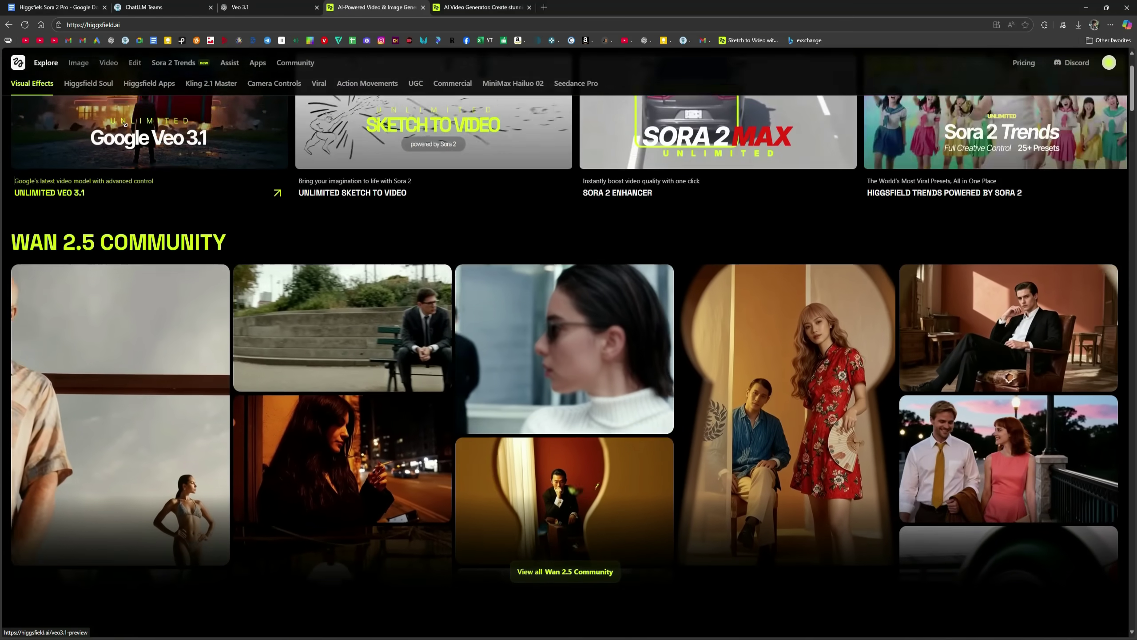
# Scroll the Explore page past Visual Effects and Higgsfield Soul to the Higgsfield Apps templates.
pyautogui.scroll(-6, 124, 124)
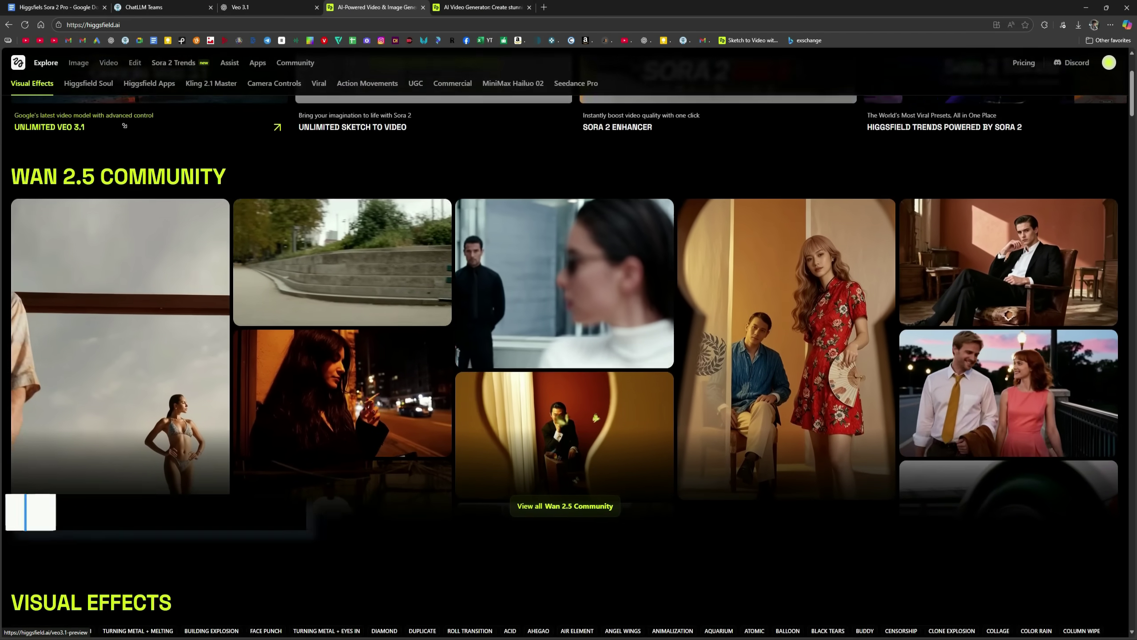
pyautogui.scroll(-5, 125, 125)
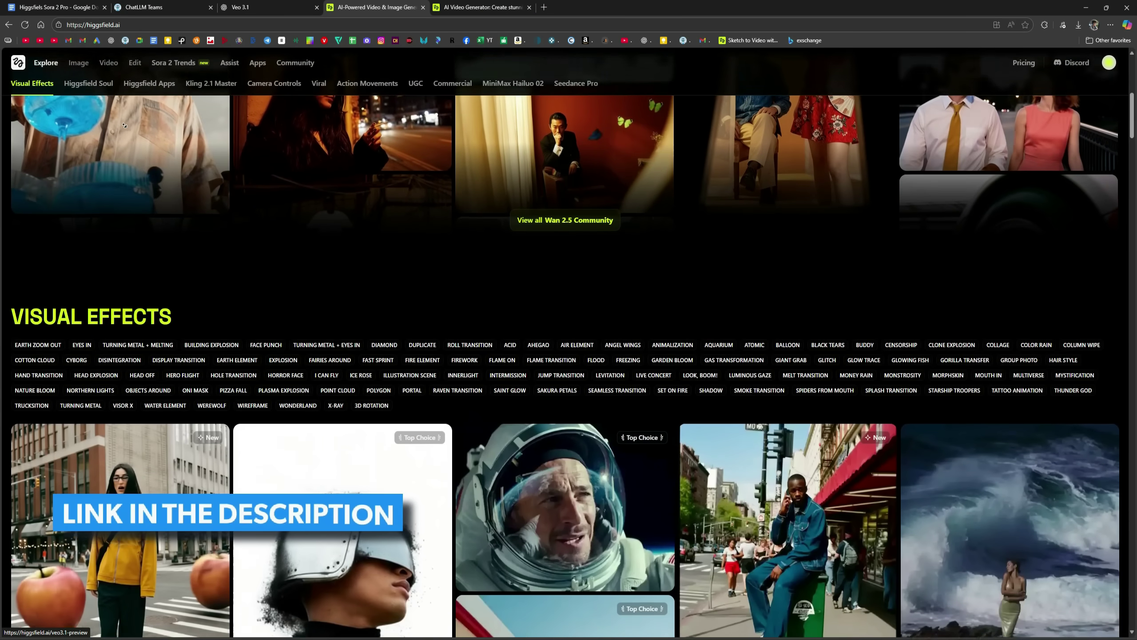
pyautogui.scroll(-5, 125, 126)
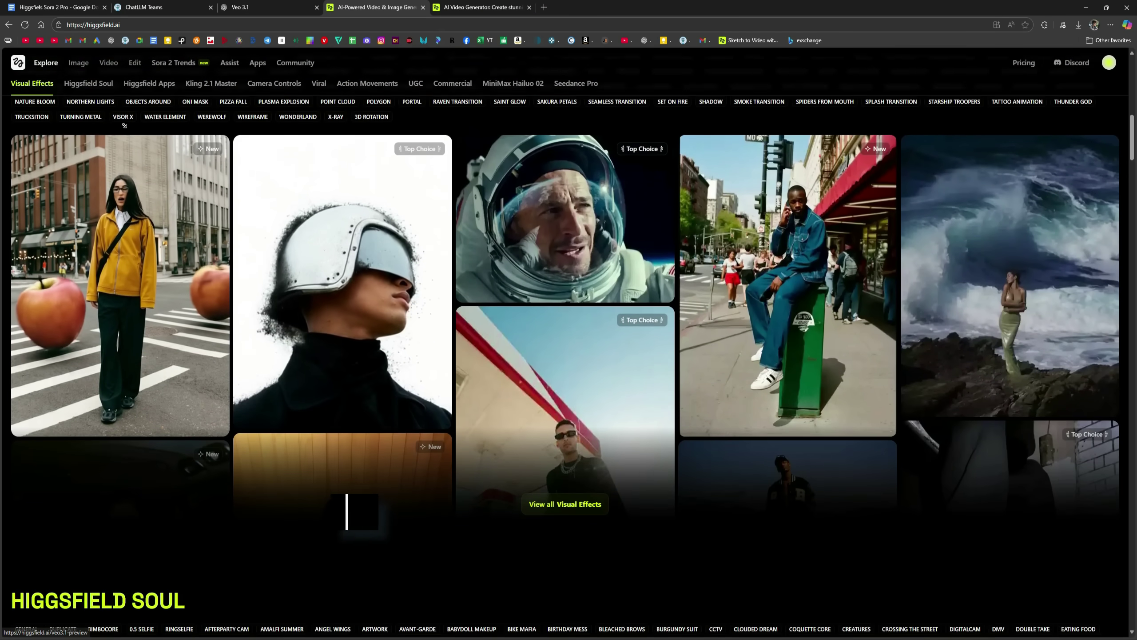
pyautogui.scroll(-5, 125, 125)
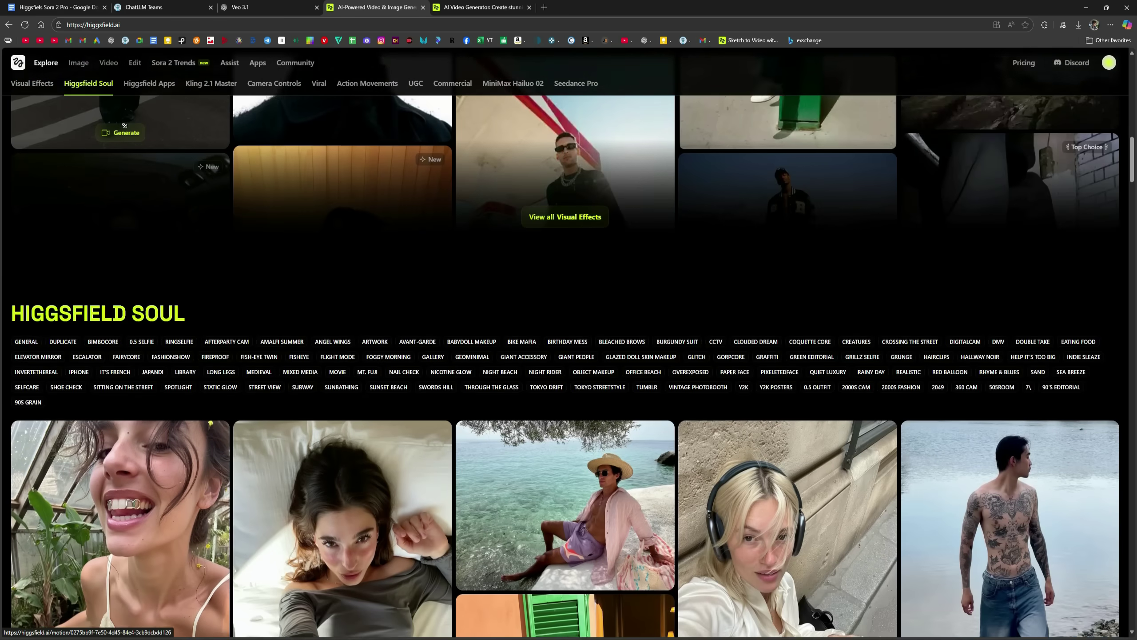
pyautogui.scroll(-5, 125, 125)
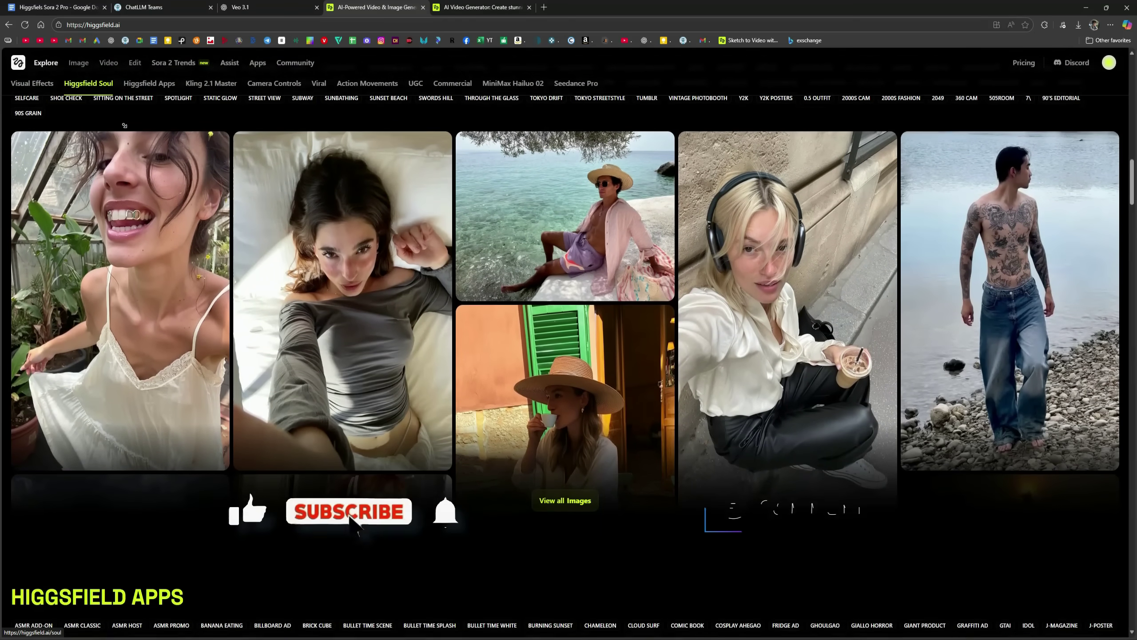
pyautogui.scroll(-3, 124, 125)
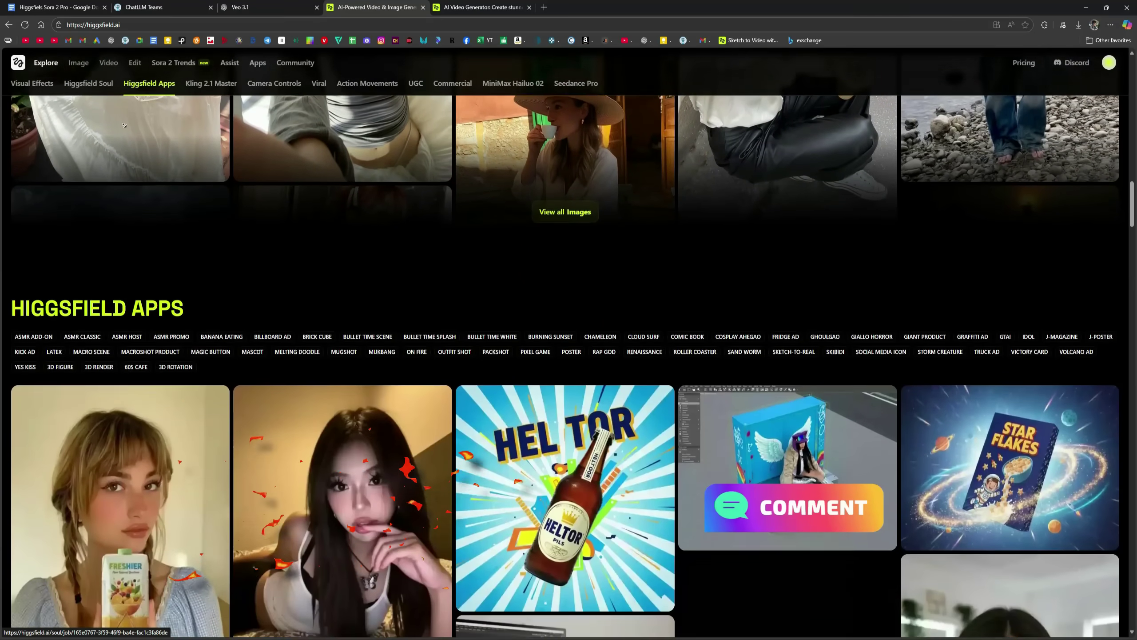